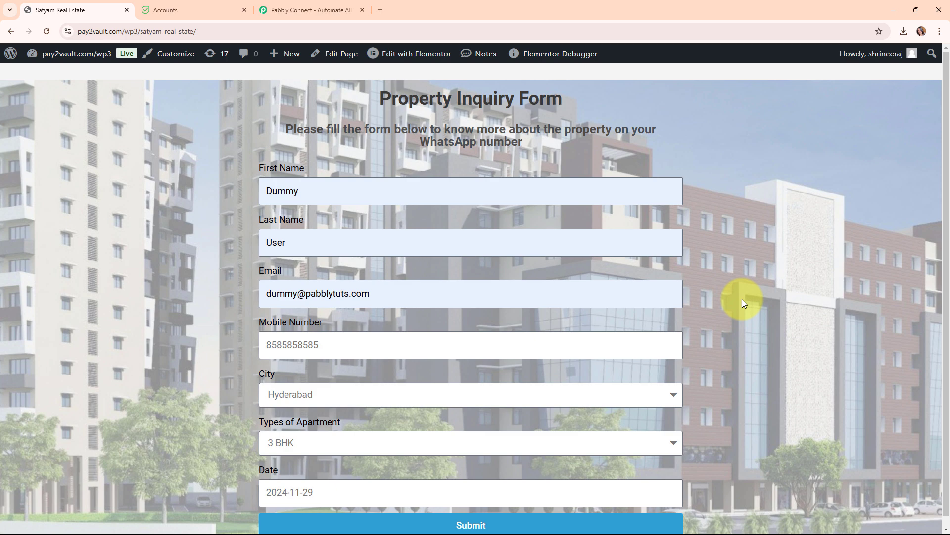
# - Check the Flowlu contacts, then submit the filled property inquiry form
pyautogui.click(189, 5)
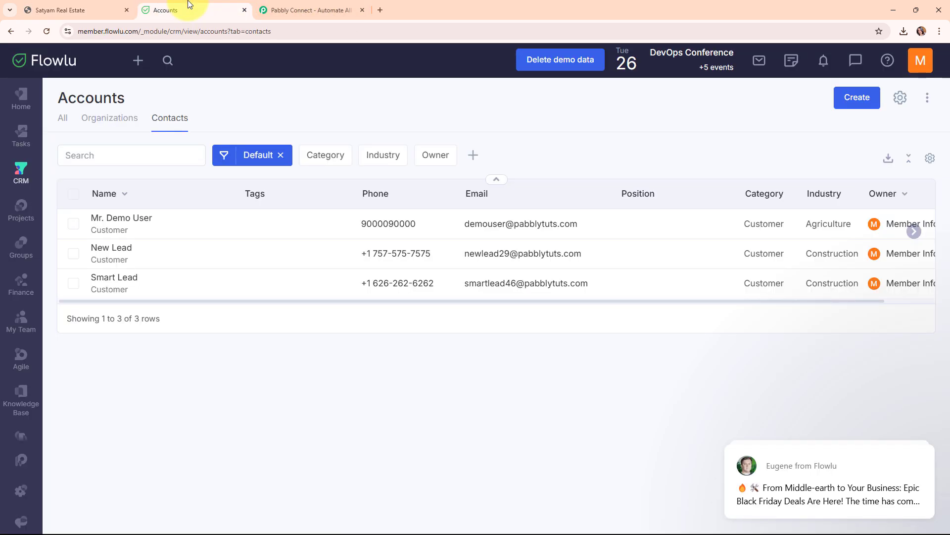
pyautogui.click(104, 10)
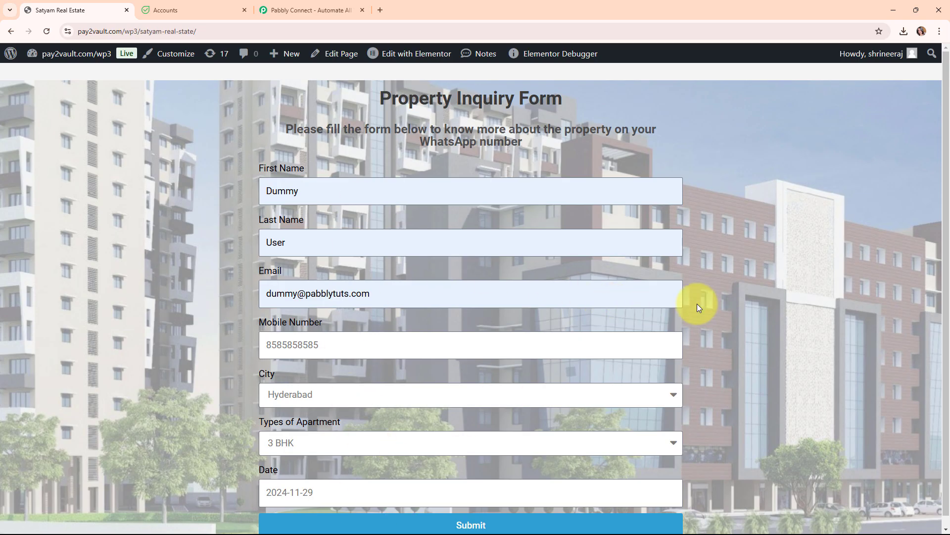
pyautogui.scroll(-1, 700, 304)
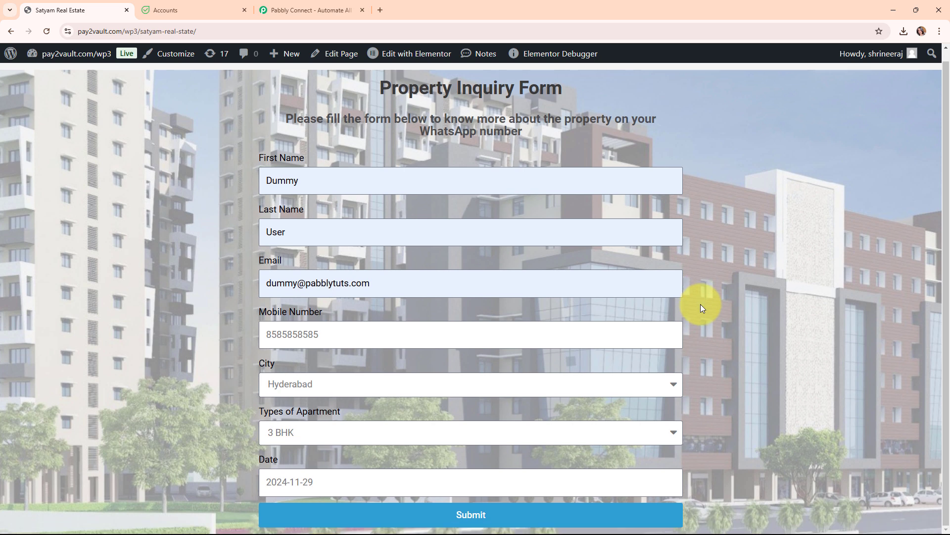
pyautogui.click(486, 515)
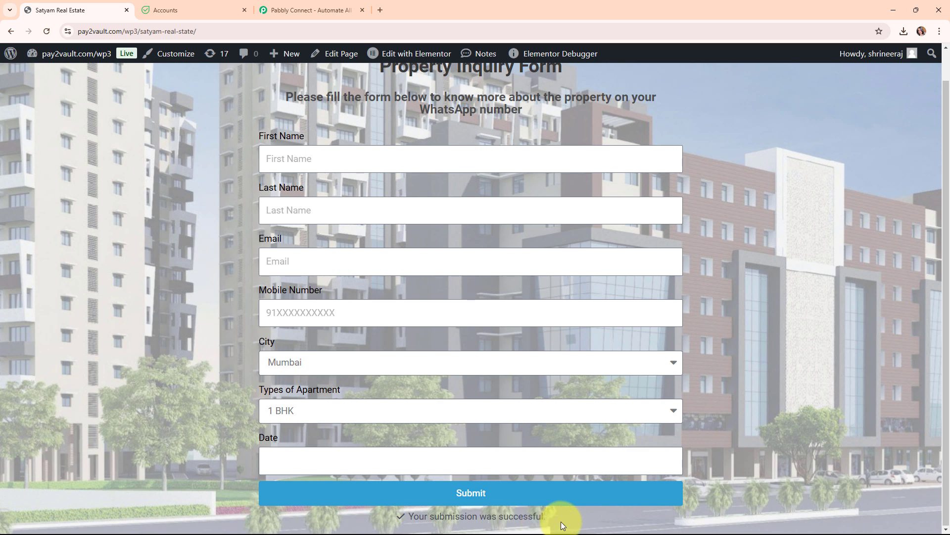
# - Reload the Flowlu contacts list to confirm the new contact brings it to four
pyautogui.click(183, 4)
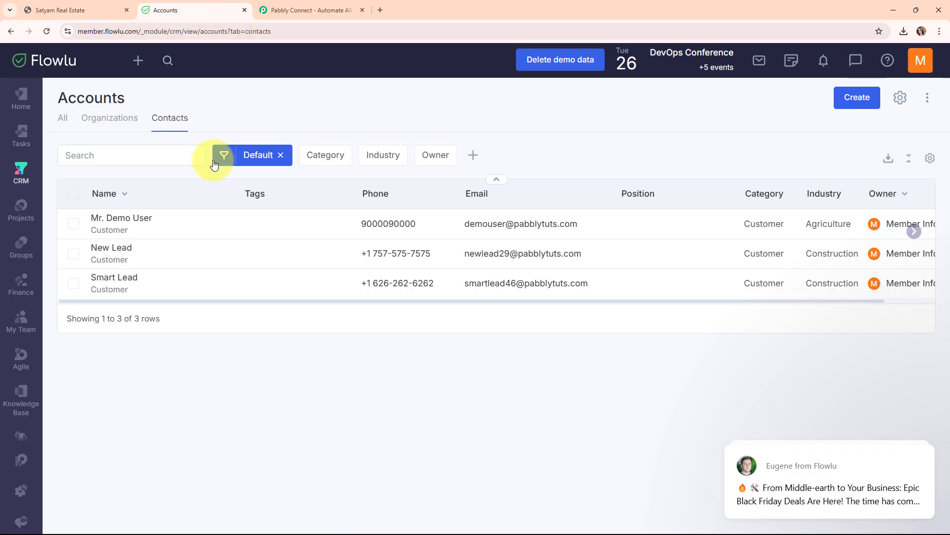
pyautogui.click(42, 34)
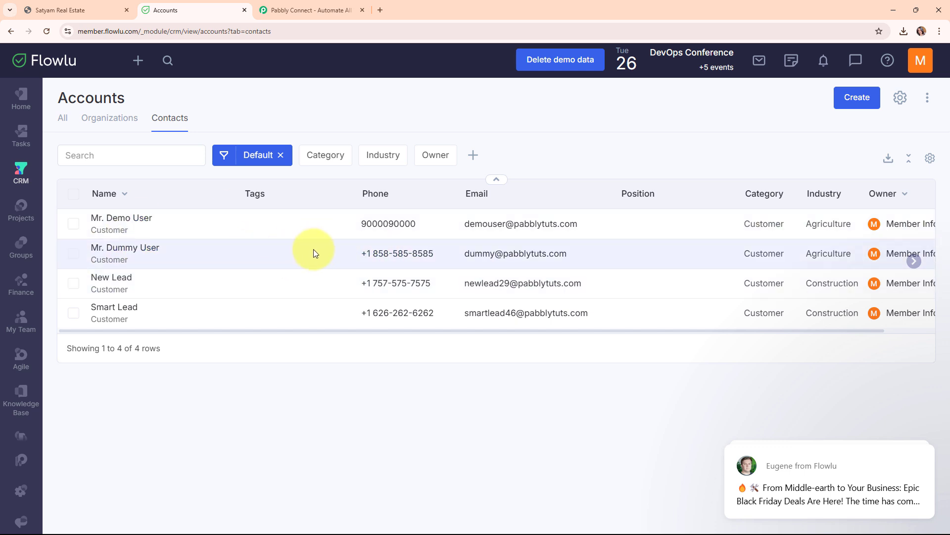
pyautogui.click(78, 11)
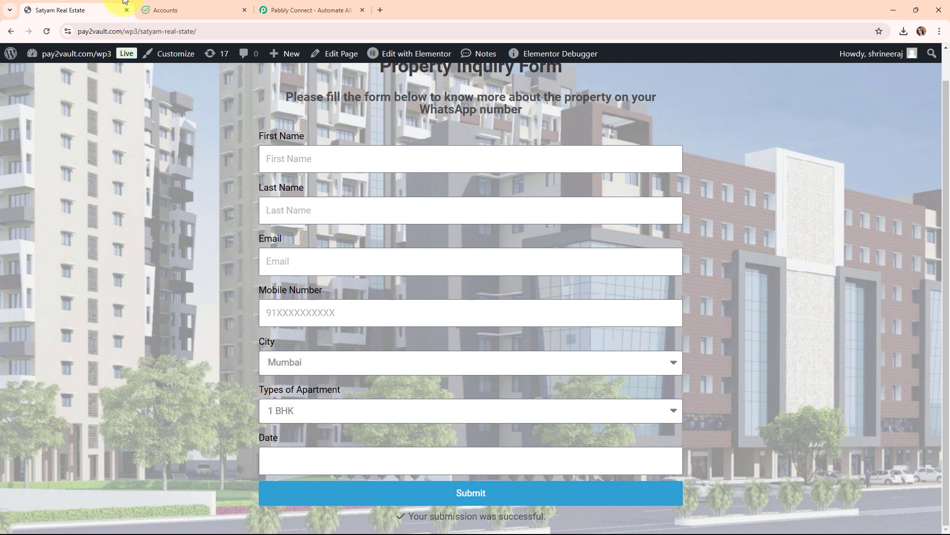
pyautogui.click(167, 15)
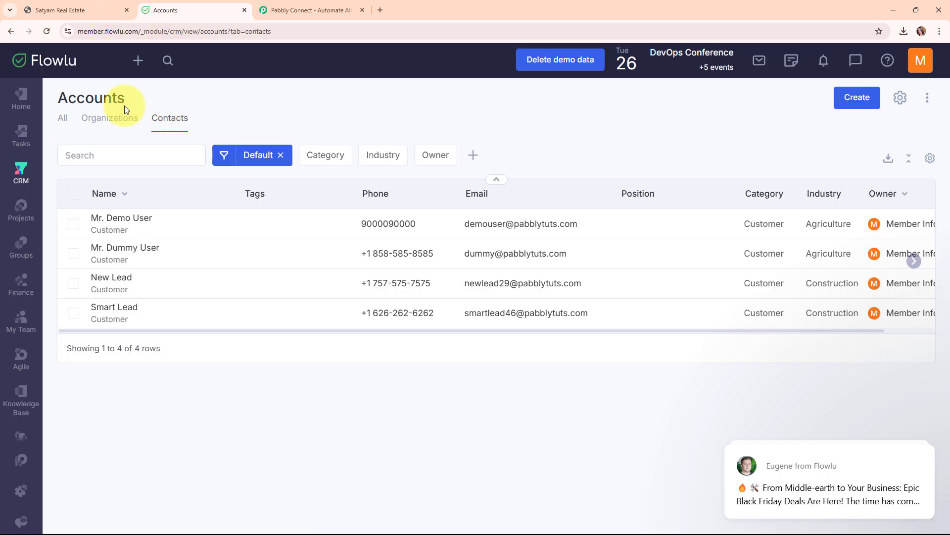
# - Switch to the Pabbly Connect website tab to begin signing in
pyautogui.click(272, 11)
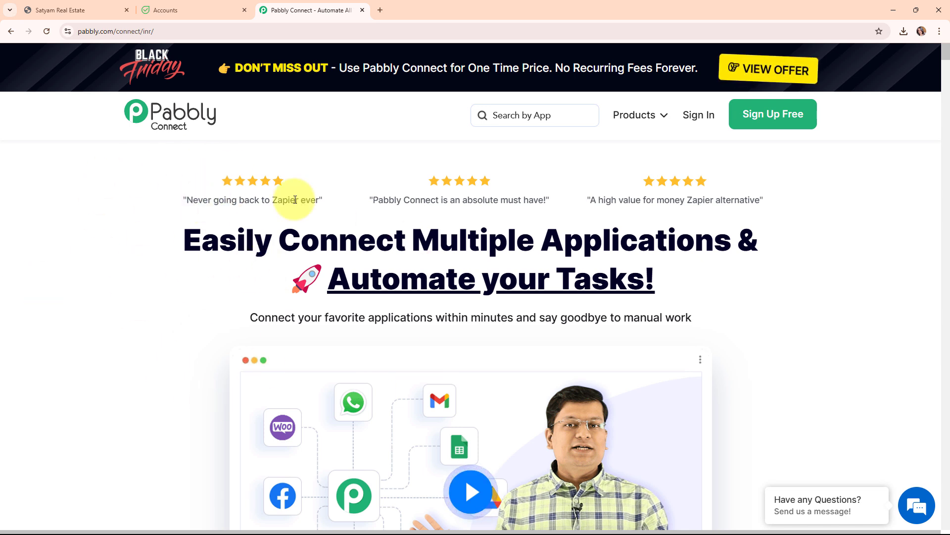
pyautogui.click(173, 30)
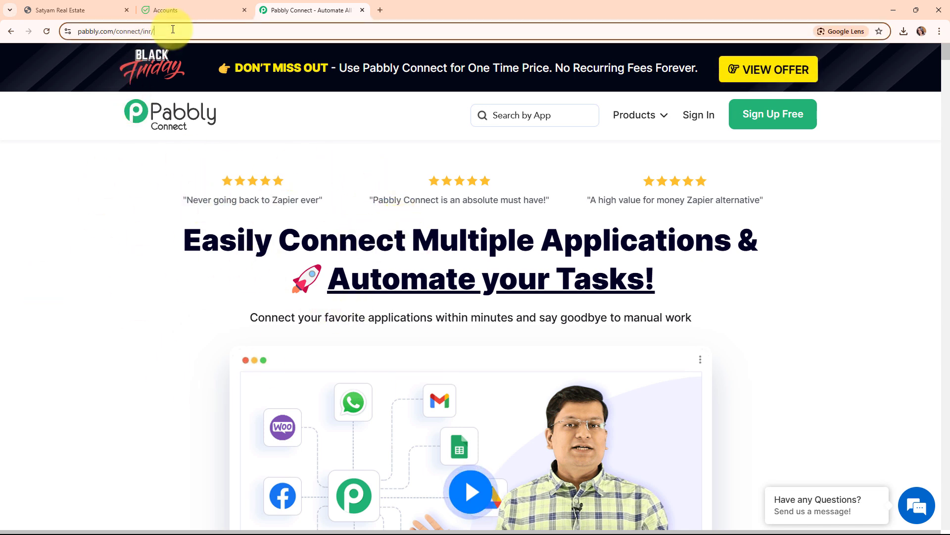
pyautogui.click(105, 159)
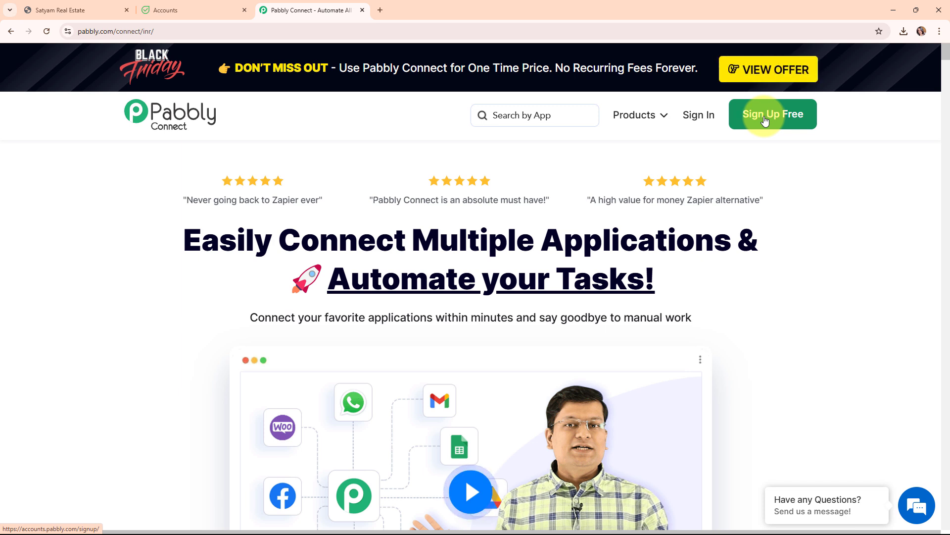
# - Go to the Pabbly sign-in page and launch Pabbly Connect from All Pabbly Apps
pyautogui.click(706, 116)
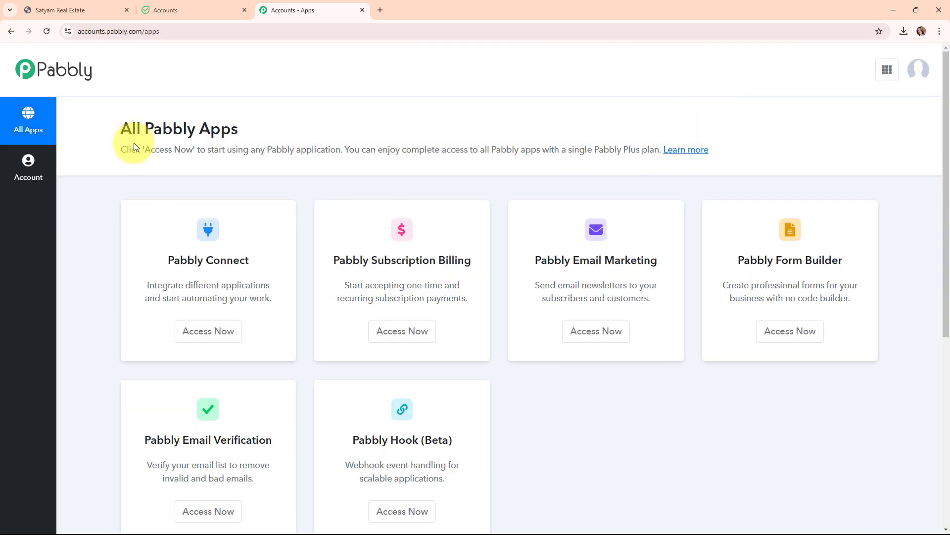
pyautogui.moveTo(124, 127); pyautogui.dragTo(272, 131)
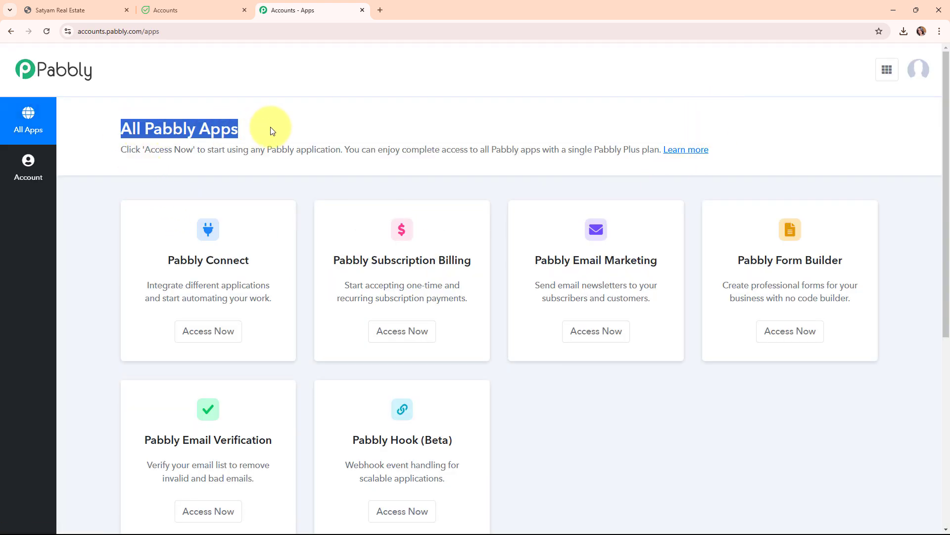
pyautogui.click(355, 131)
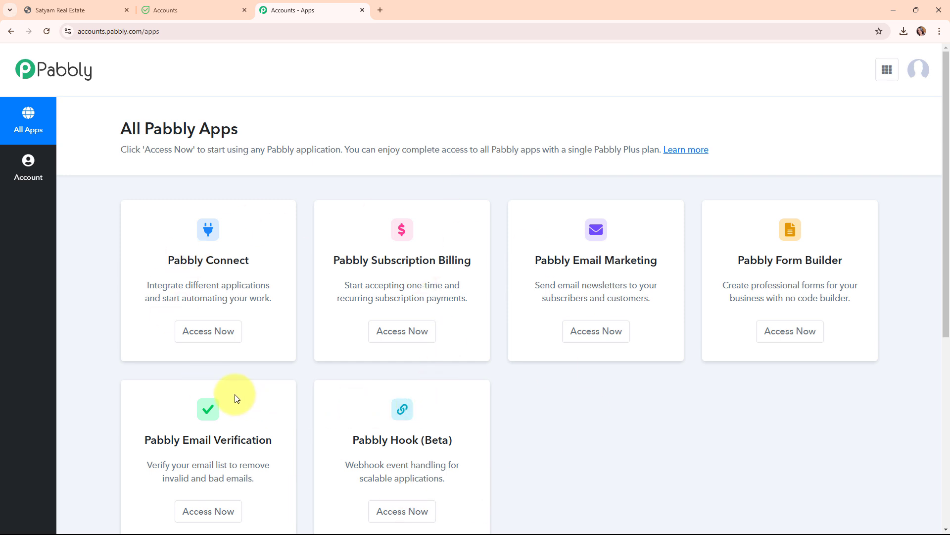
pyautogui.click(195, 337)
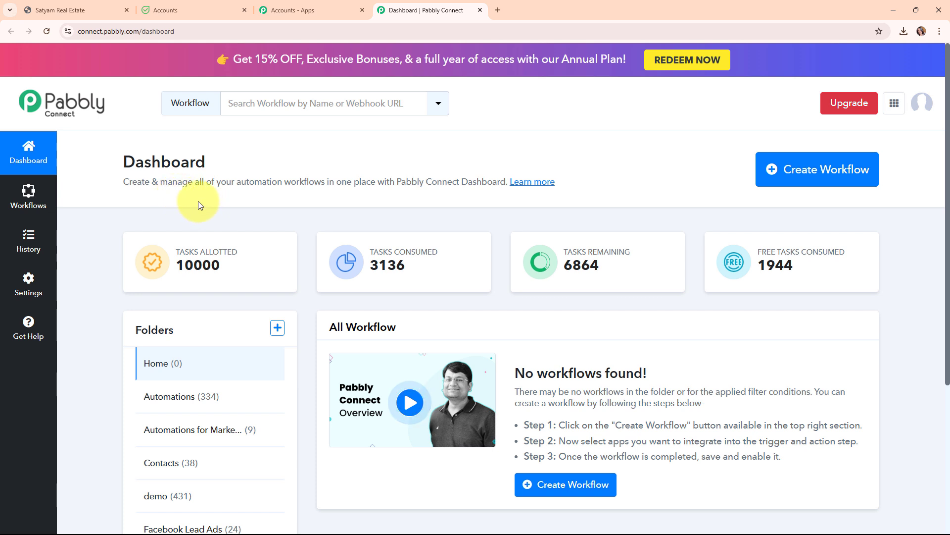
# - Create the workflow 'Create Flowlu Contact on Elementor Form Submission' in the Automations folder
pyautogui.click(837, 176)
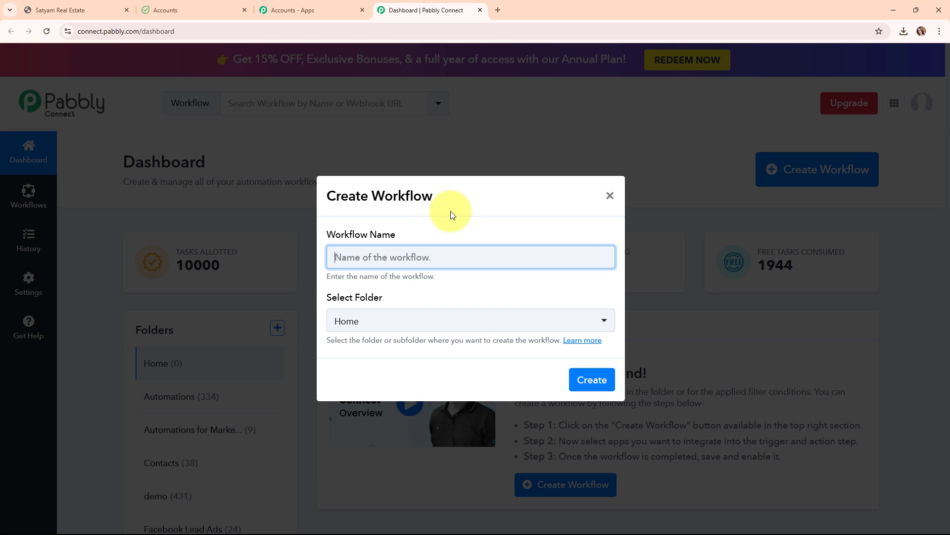
pyautogui.write('Create Flowlu Contact on Elementor Form Submission')
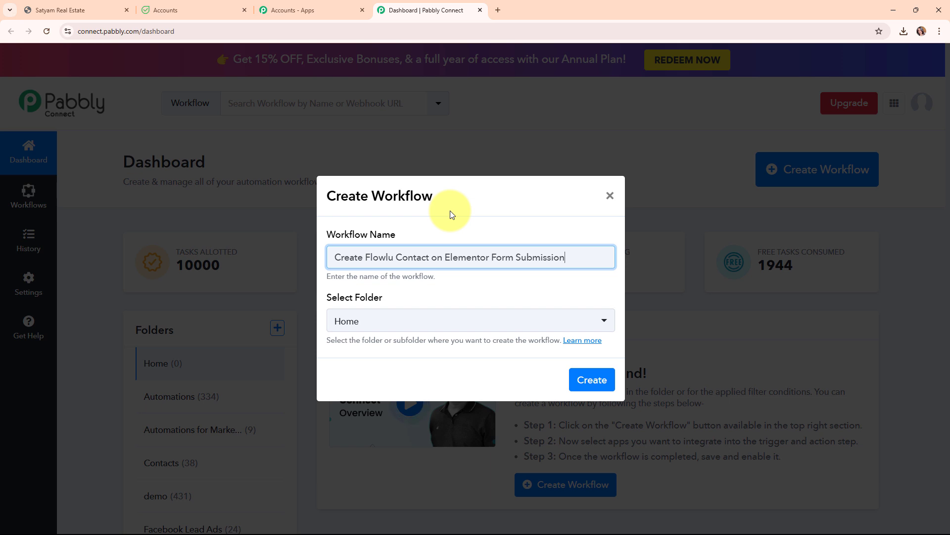
pyautogui.click(459, 327)
pyautogui.click(450, 149)
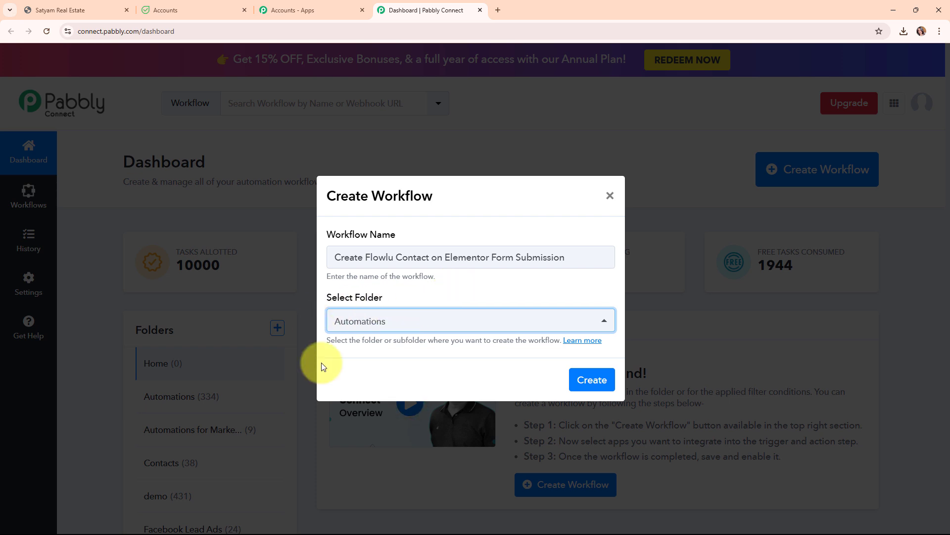
pyautogui.click(594, 340)
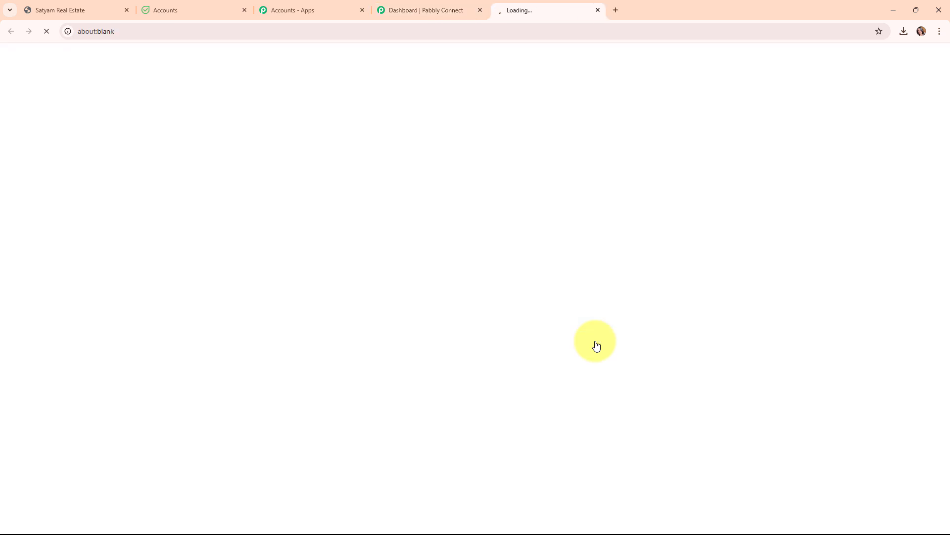
pyautogui.scroll(-3, 581, 336)
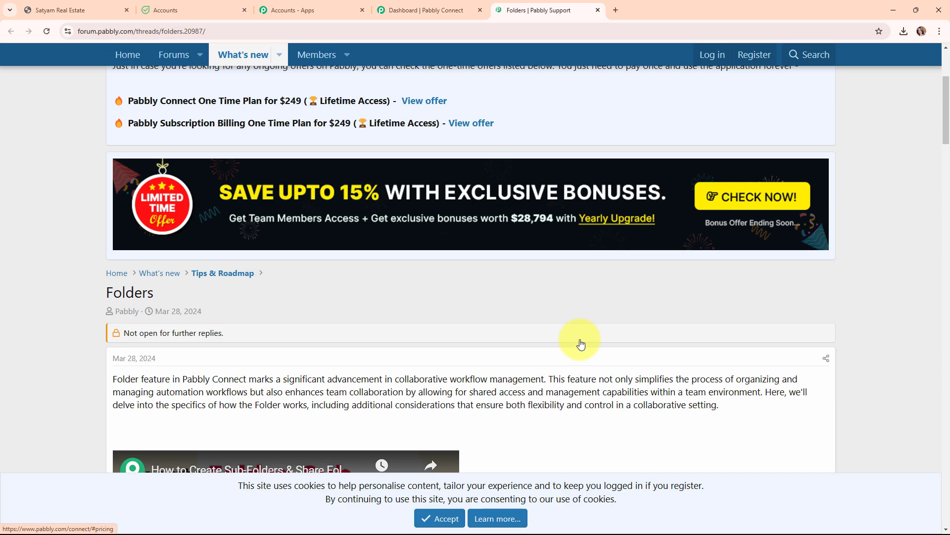
pyautogui.scroll(-6, 581, 344)
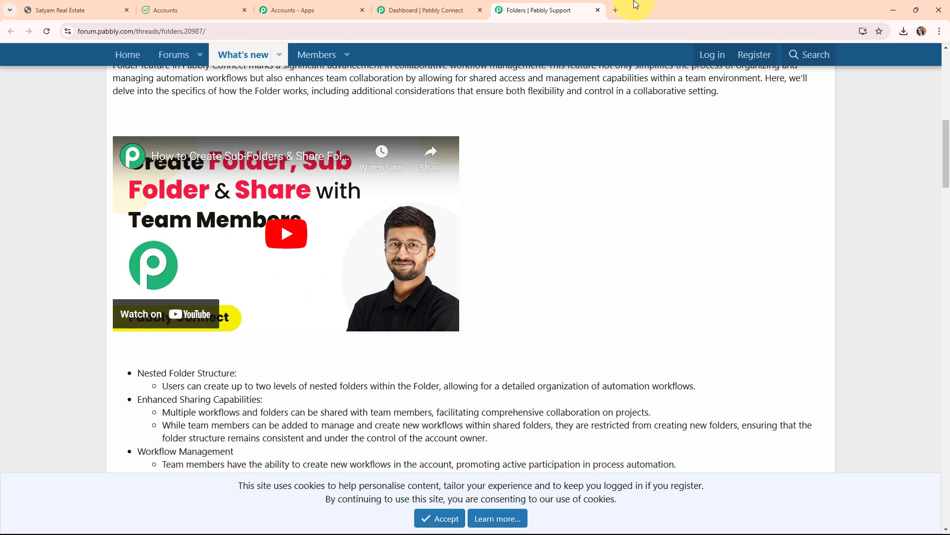
pyautogui.click(598, 11)
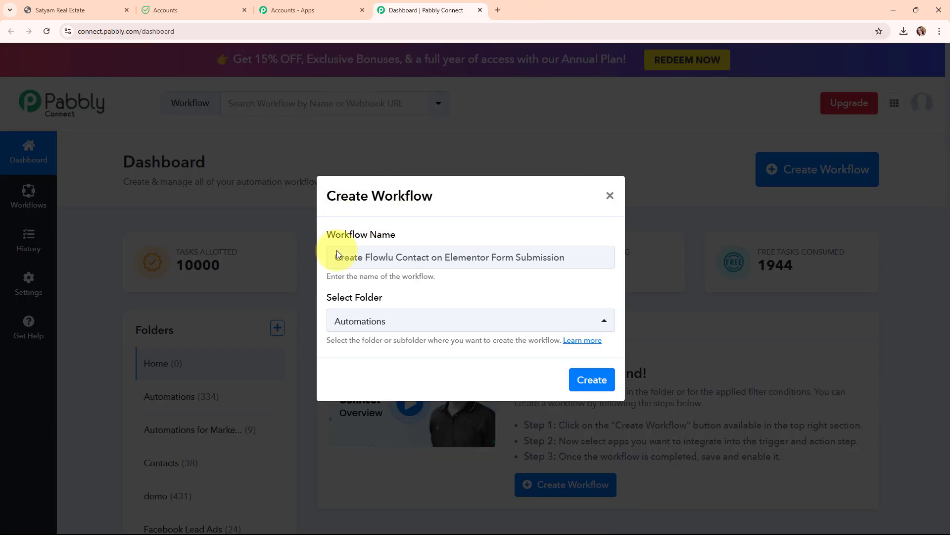
pyautogui.click(606, 379)
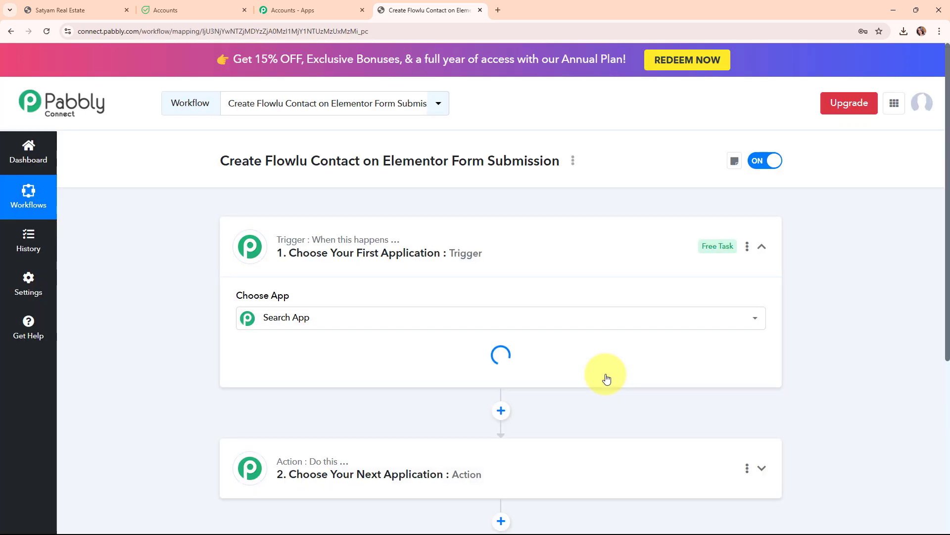
# - Search 'elem' in the trigger's app list and pick Elementor as the trigger app
pyautogui.click(767, 259)
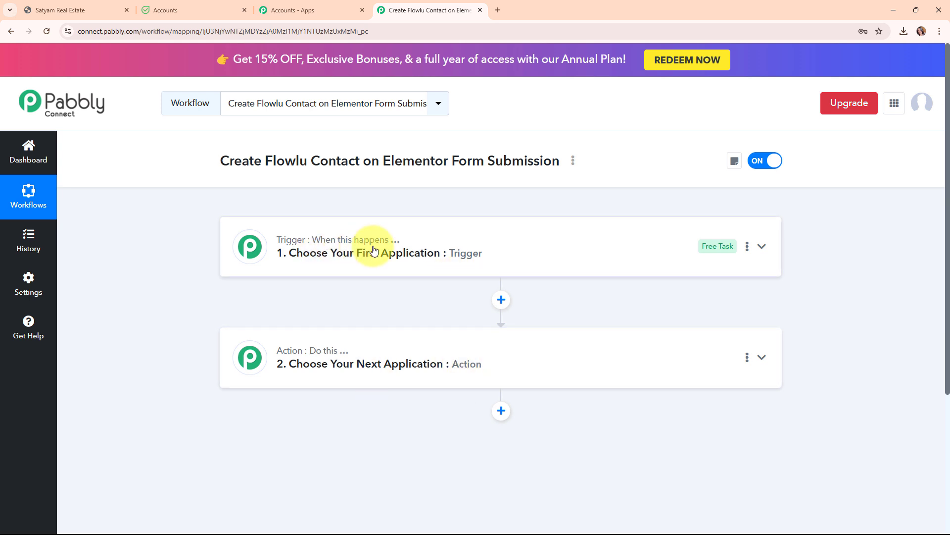
pyautogui.moveTo(369, 246)
pyautogui.moveTo(325, 354)
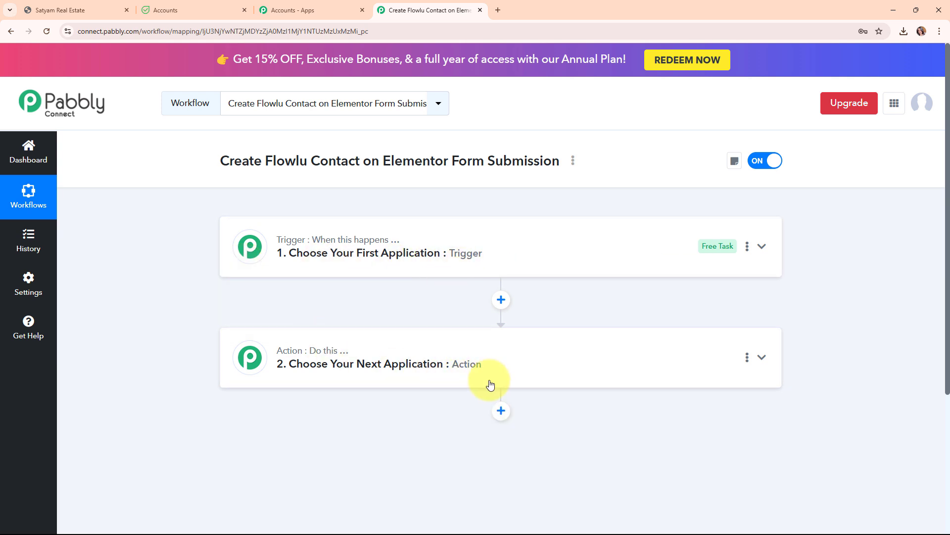
pyautogui.click(615, 254)
pyautogui.click(338, 314)
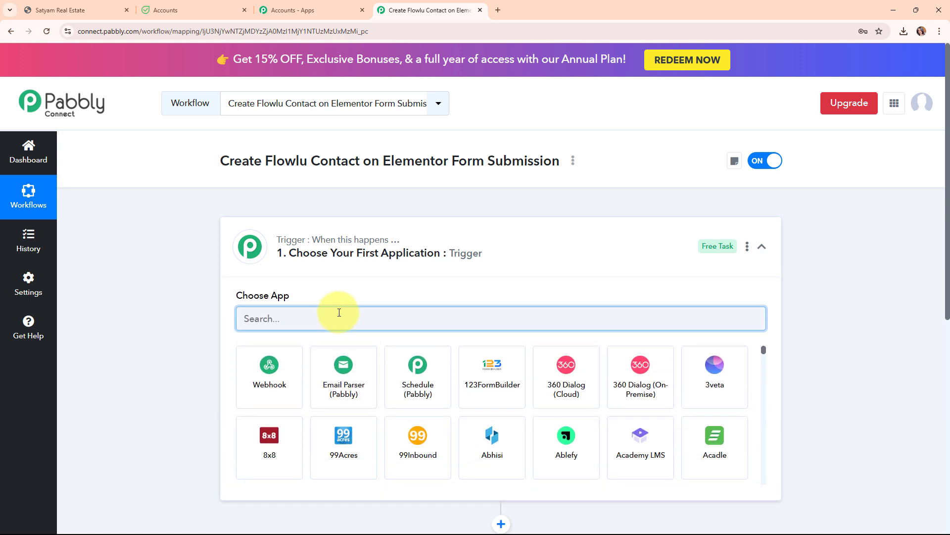
pyautogui.write('elem')
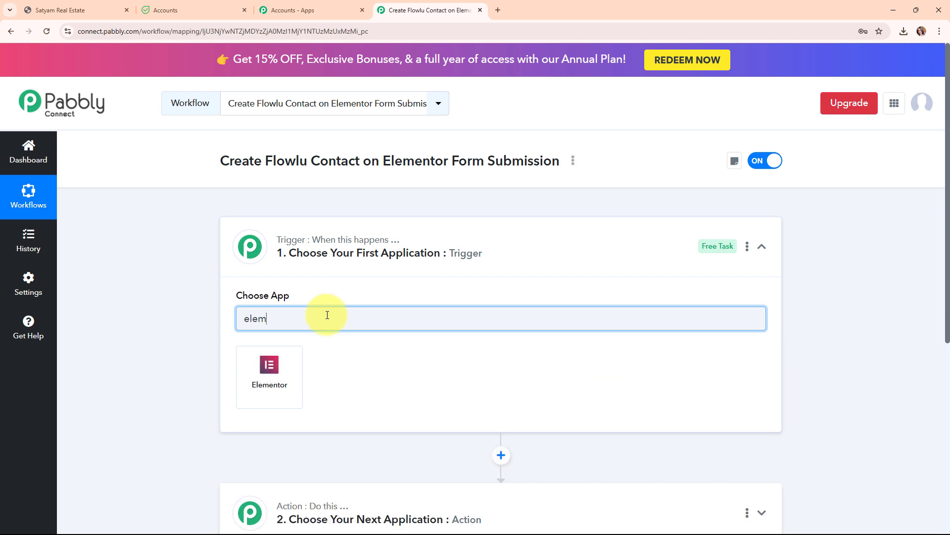
pyautogui.click(291, 389)
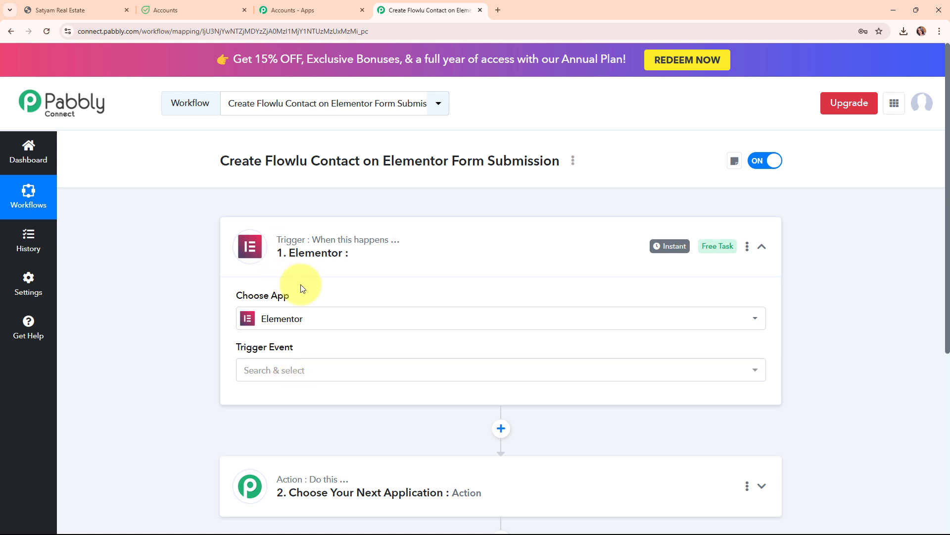
# - Set the trigger event to New Form Submission, copy the webhook URL and start capturing responses
pyautogui.click(322, 378)
pyautogui.click(322, 429)
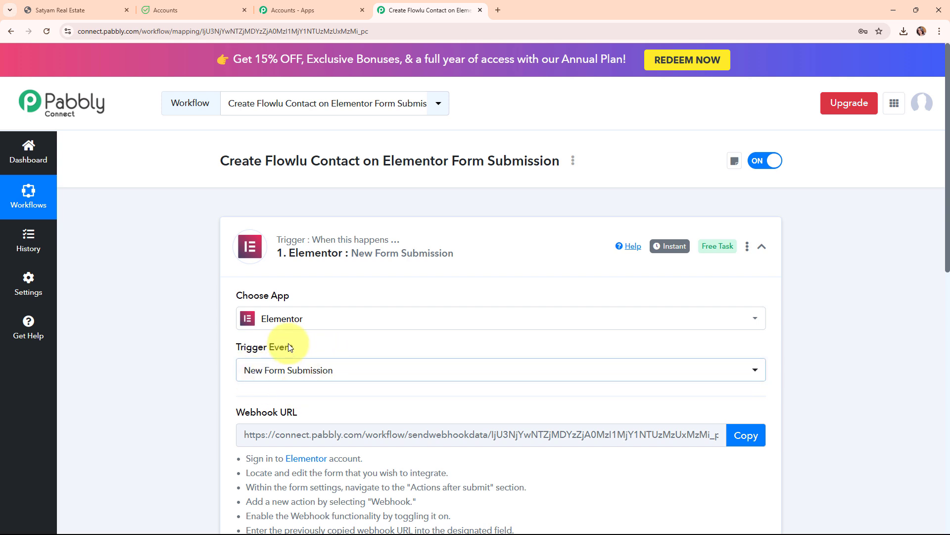
pyautogui.scroll(-3, 363, 386)
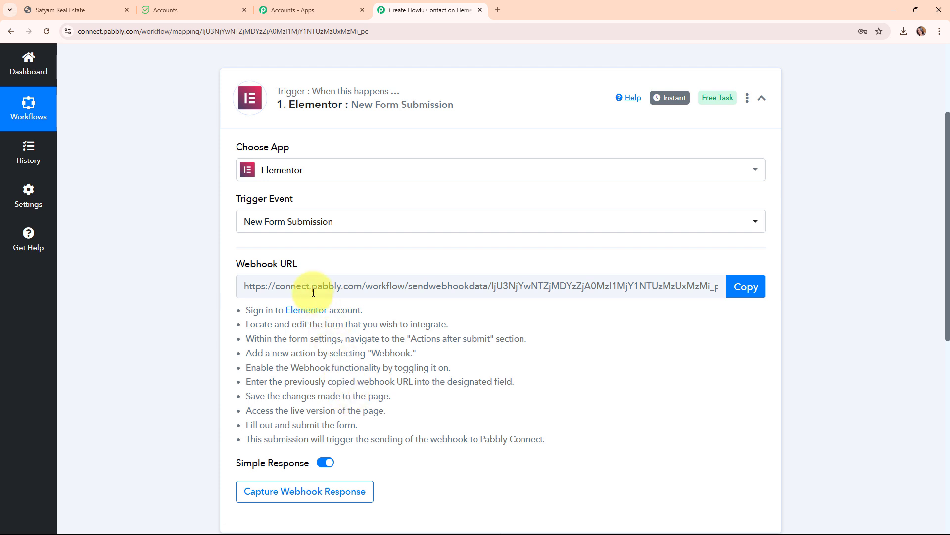
pyautogui.moveTo(247, 310); pyautogui.dragTo(542, 442)
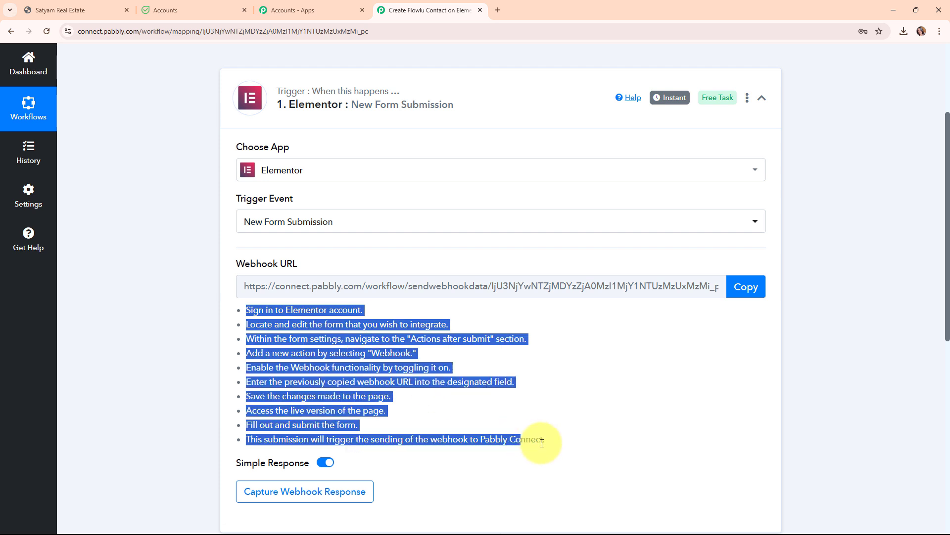
pyautogui.click(574, 426)
pyautogui.click(750, 291)
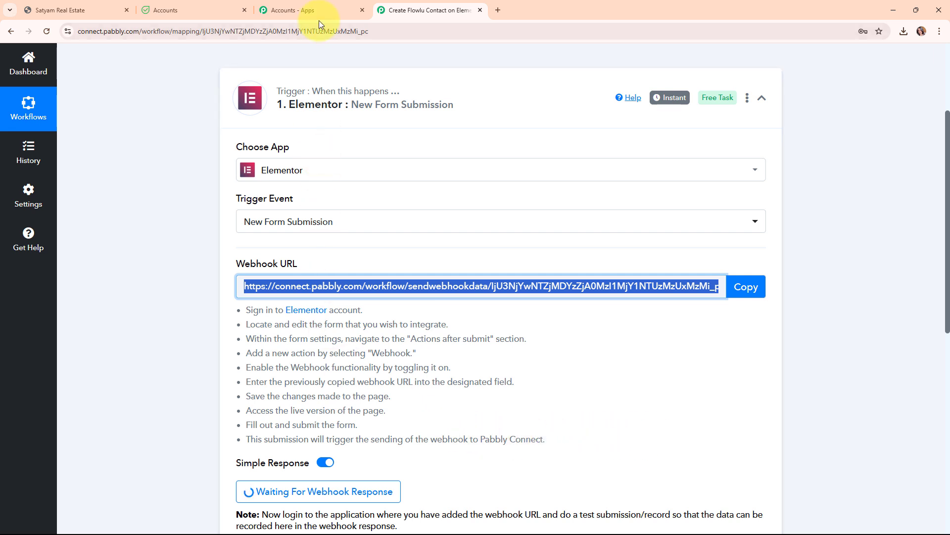
pyautogui.click(104, 5)
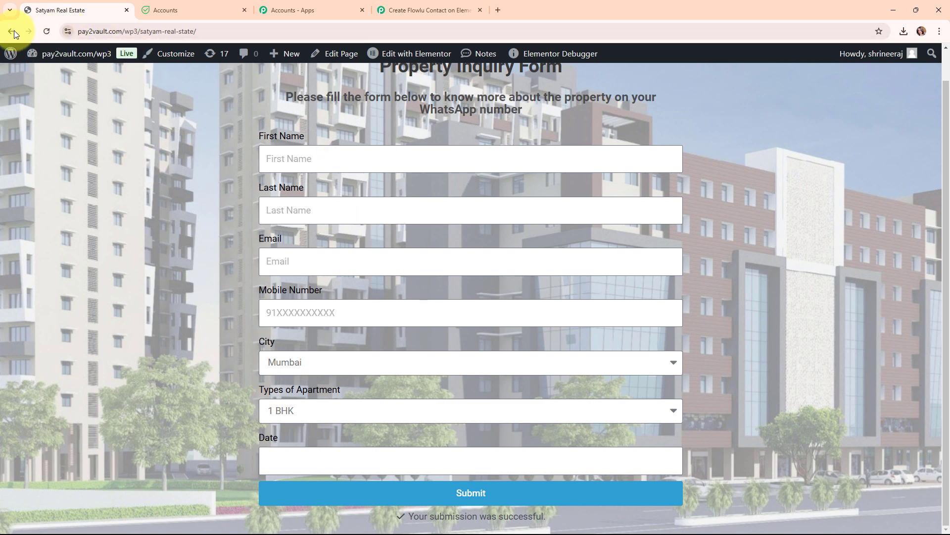
# - Open the page in Elementor and add a Webhook after-submit action to the inquiry form
pyautogui.click(47, 31)
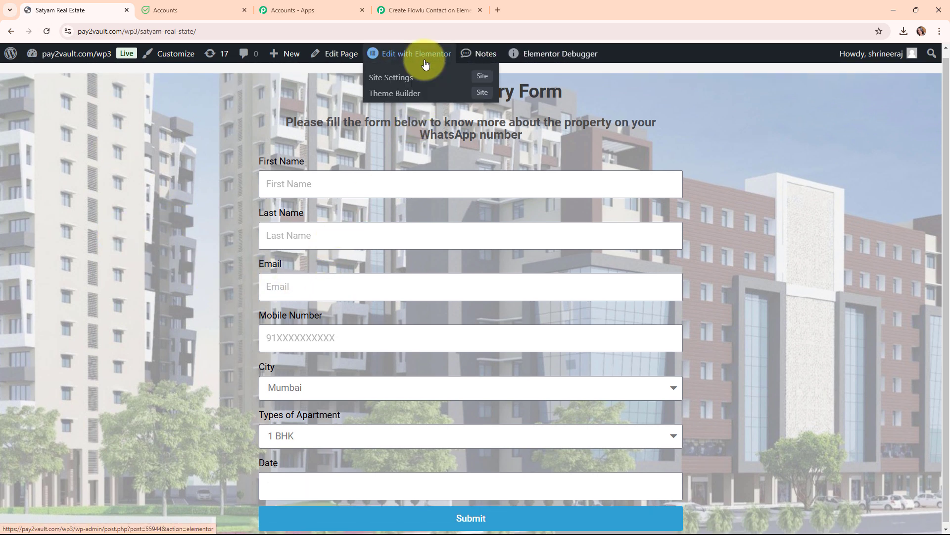
pyautogui.click(425, 54)
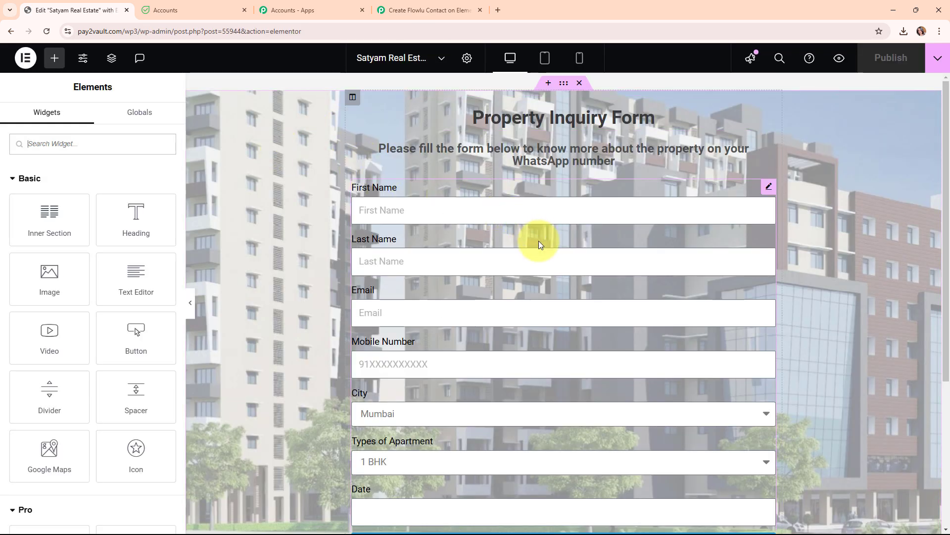
pyautogui.click(539, 240)
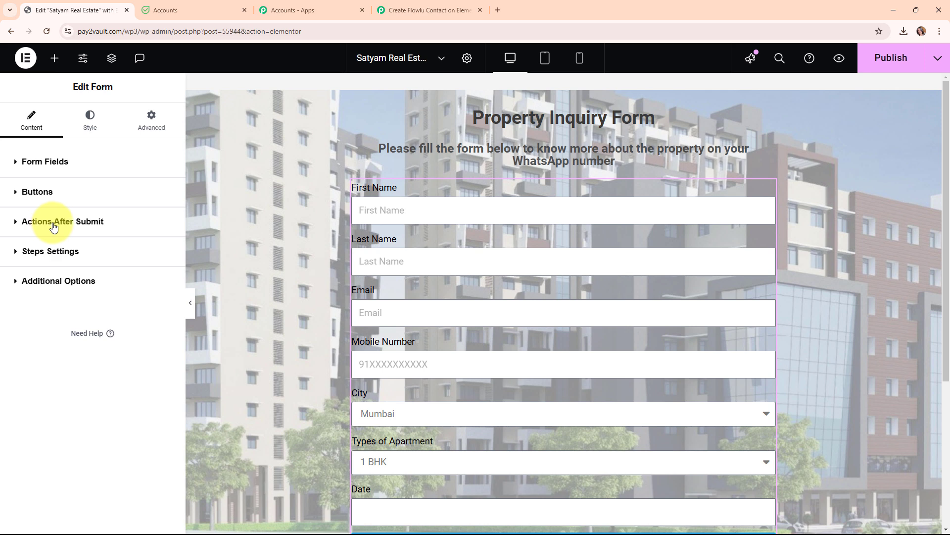
pyautogui.click(56, 225)
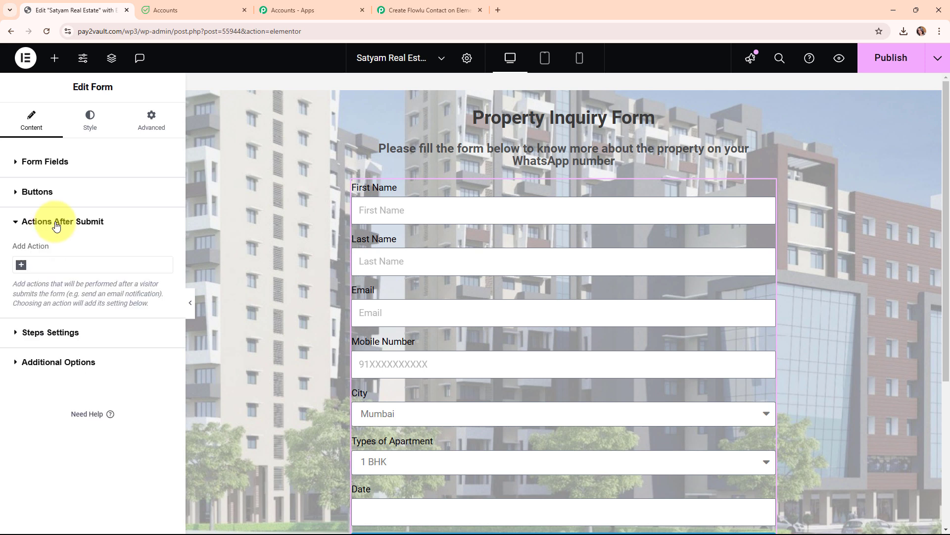
pyautogui.click(22, 269)
pyautogui.write('web')
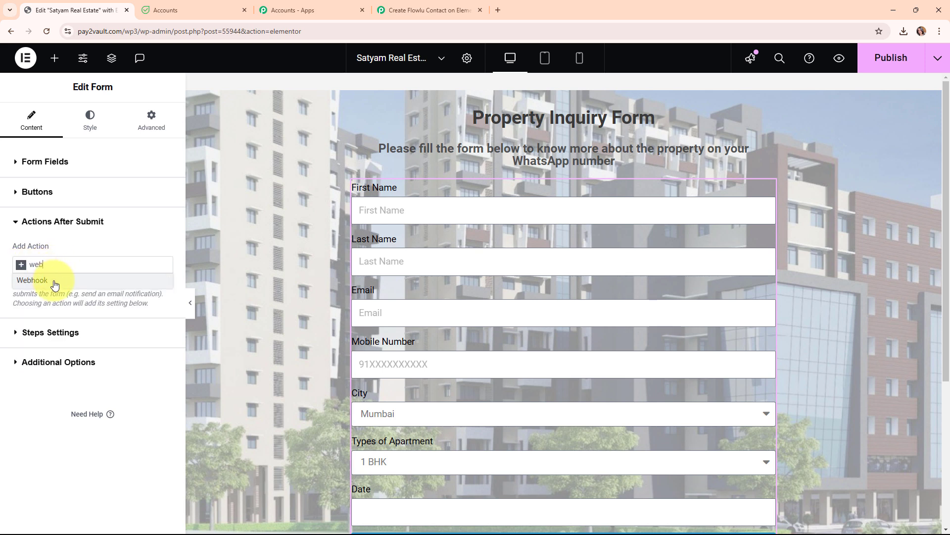
pyautogui.click(55, 285)
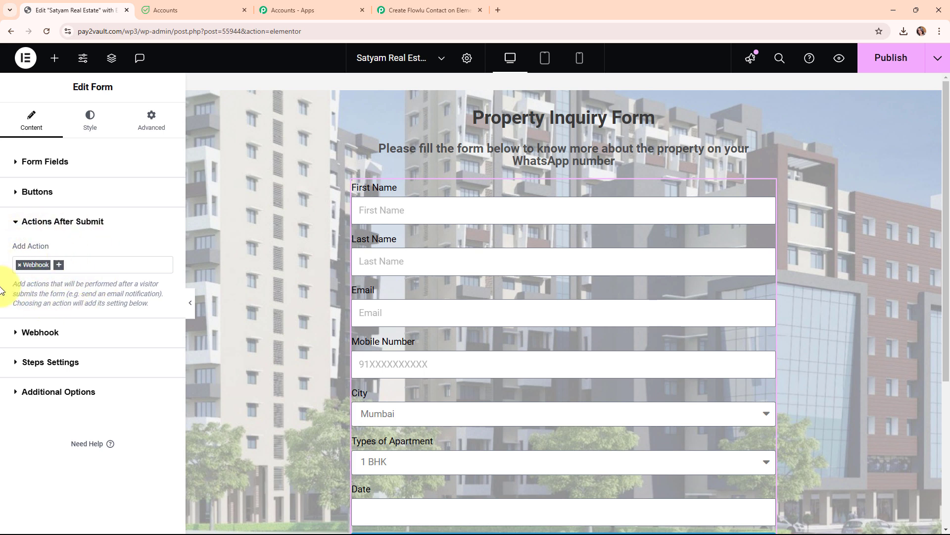
# - Replace the webhook URL with the copied Pabbly URL, then publish and preview the page
pyautogui.click(49, 337)
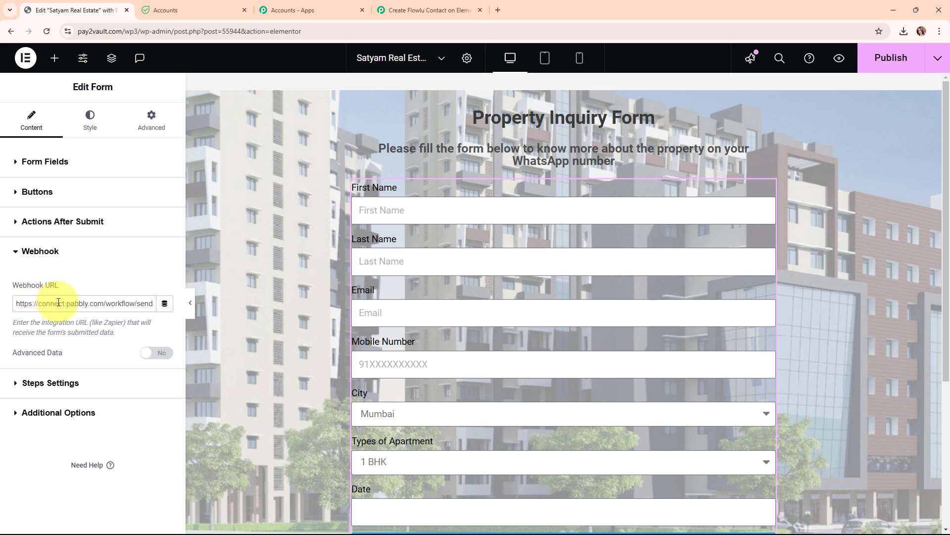
pyautogui.tripleClick(59, 303)
pyautogui.press('BackSpace')
pyautogui.hotkey('ctrl', 'v')
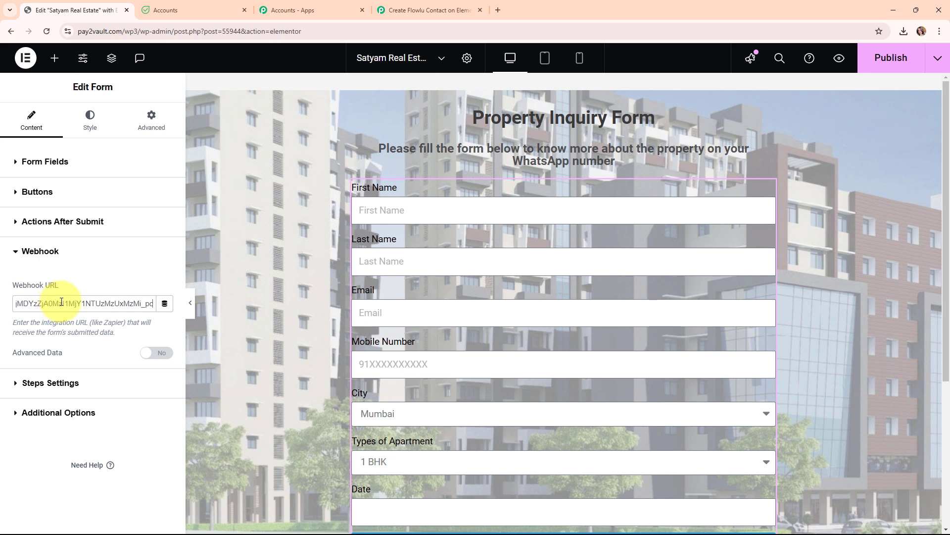
pyautogui.click(144, 282)
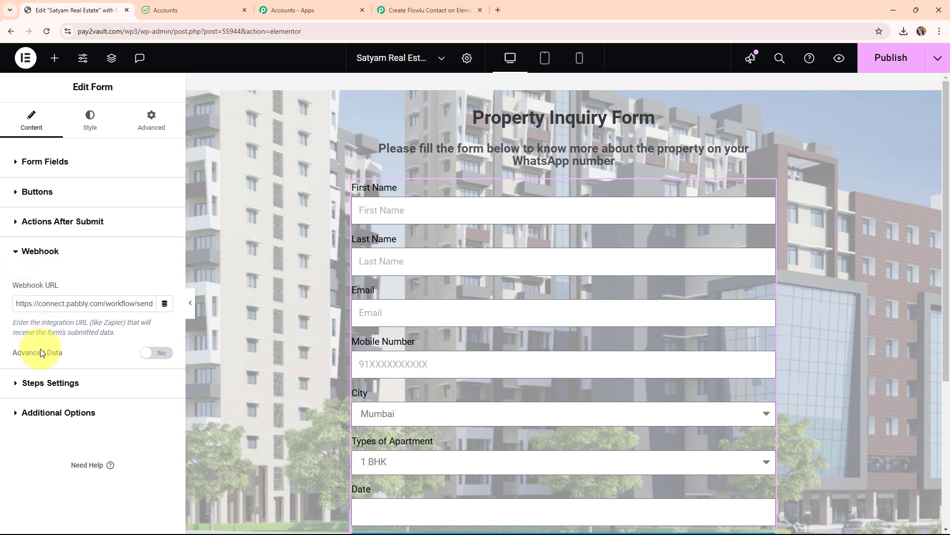
pyautogui.click(915, 60)
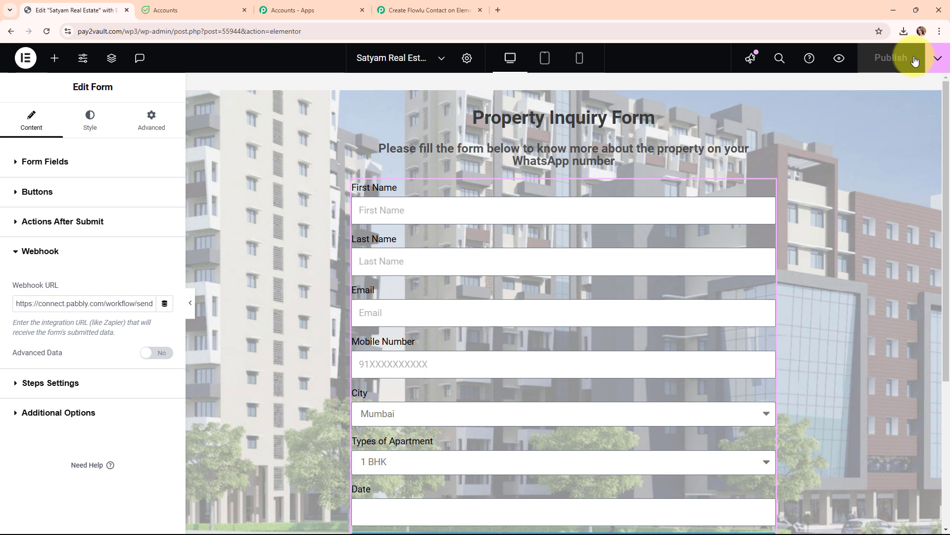
pyautogui.click(843, 59)
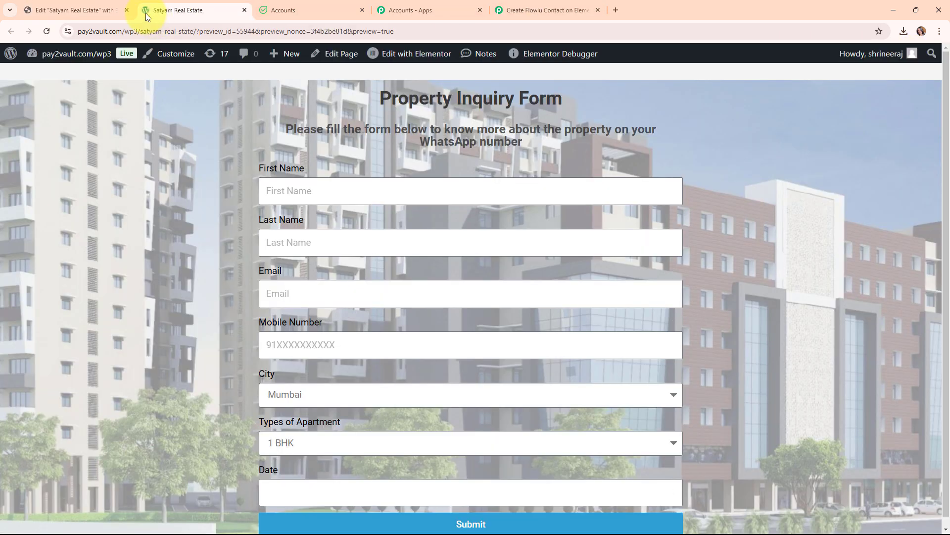
# - Close the Elementor editor tab and return to the Pabbly Connect workflow
pyautogui.click(128, 8)
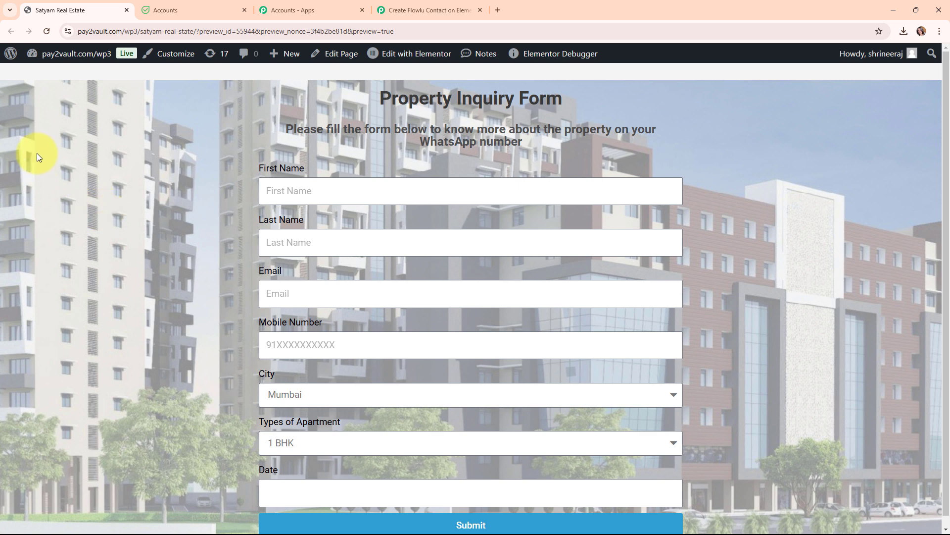
pyautogui.click(461, 9)
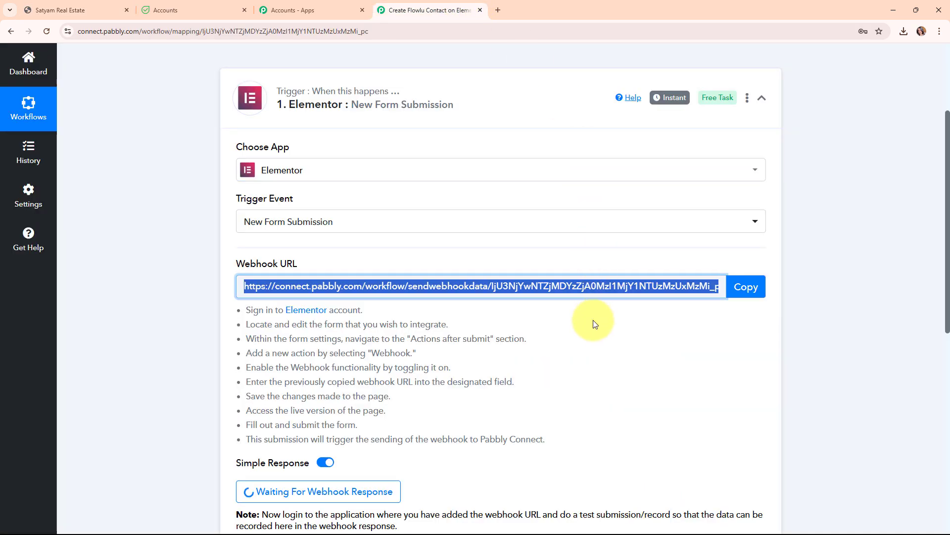
# - Confirm the trigger shows Waiting For Webhook Response, then bring up the inquiry form preview
pyautogui.scroll(-6, 589, 331)
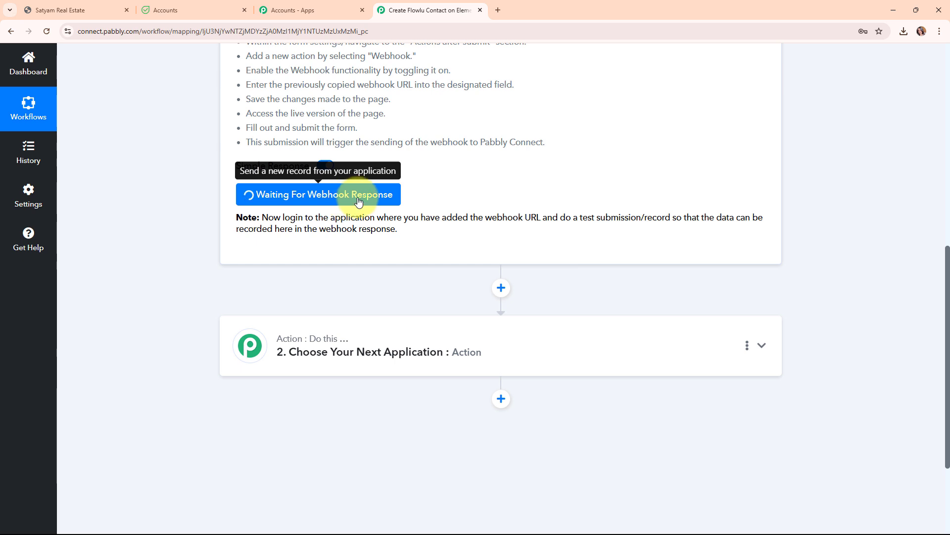
pyautogui.click(56, 6)
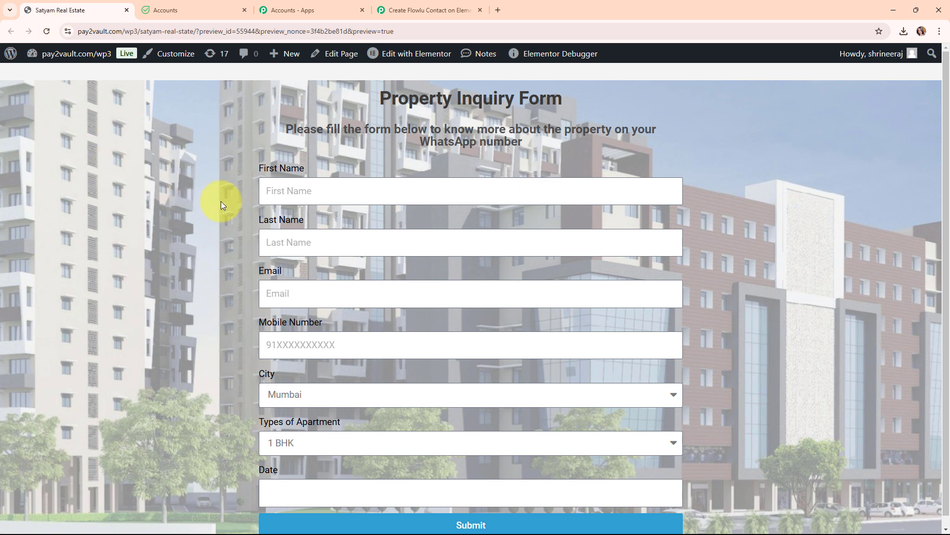
# - Fill in the test lead's first name, last name, e-mail address and mobile number
pyautogui.click(381, 193)
pyautogui.write('Test')
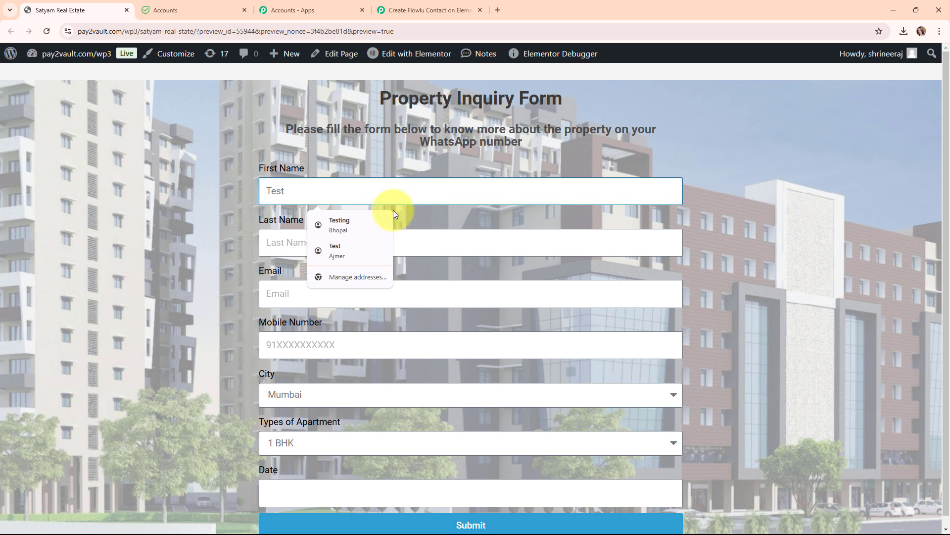
pyautogui.click(418, 250)
pyautogui.write('Lead')
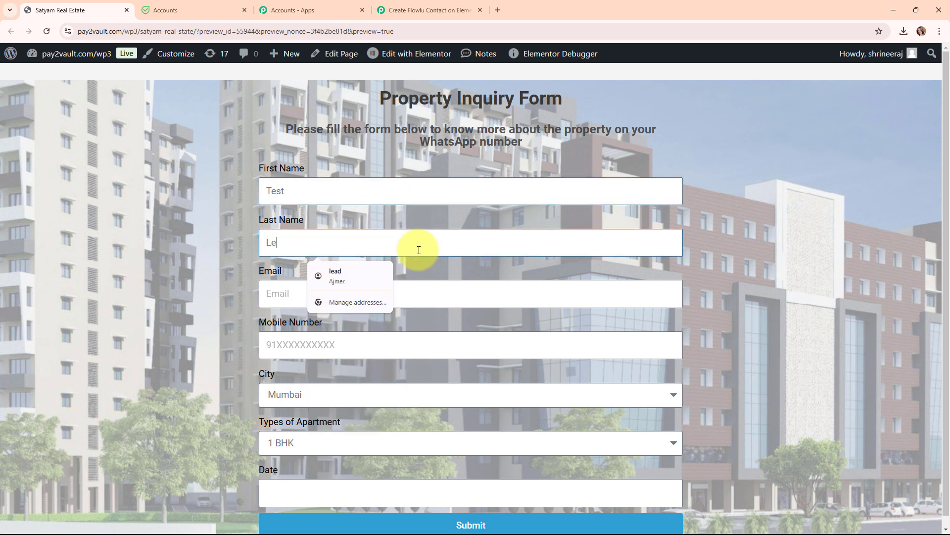
pyautogui.click(452, 302)
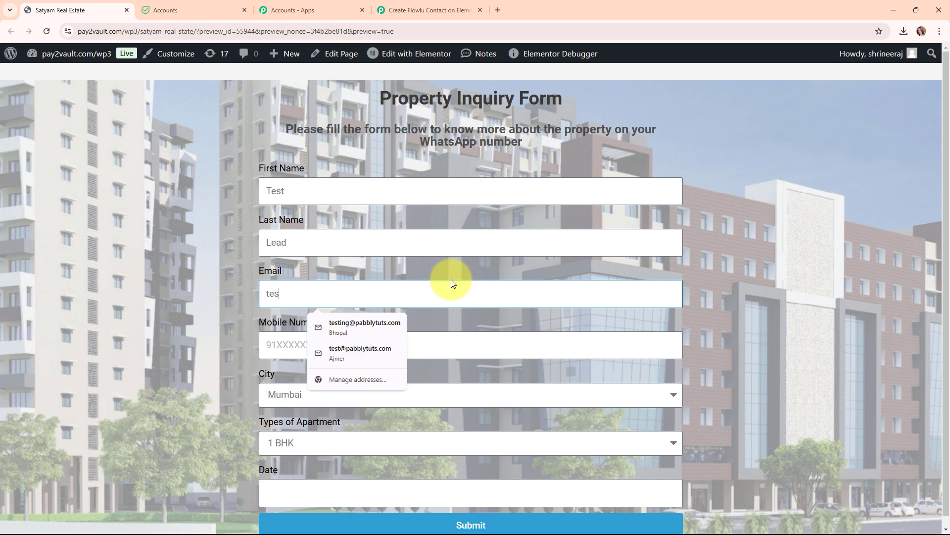
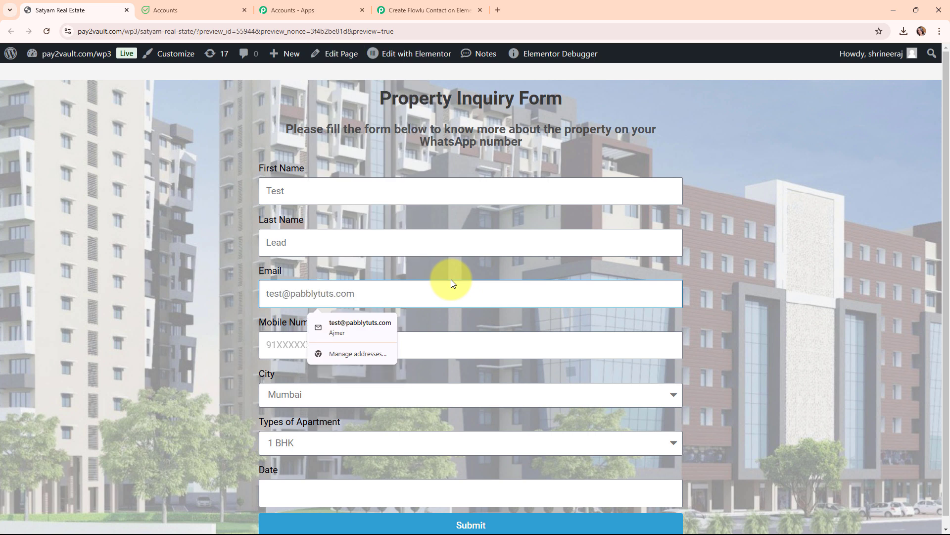
pyautogui.click(477, 335)
pyautogui.write('7575757575')
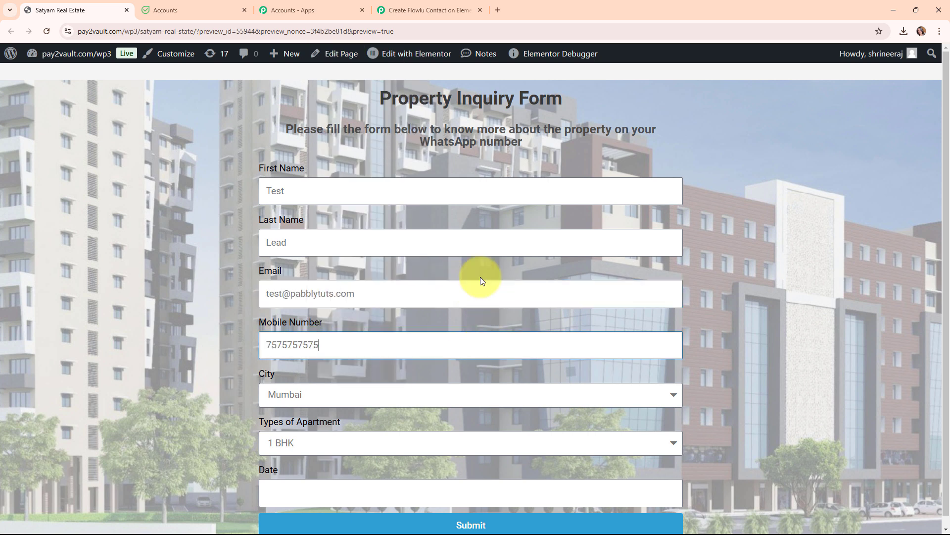
# - Choose Hyderabad, 2 BHK and 29 November 2024, then submit the inquiry form
pyautogui.click(445, 402)
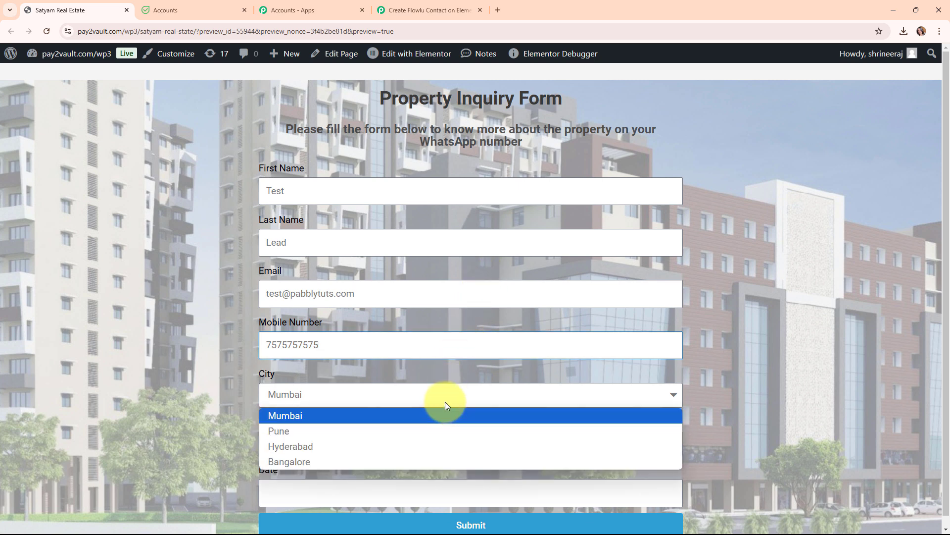
pyautogui.click(438, 445)
pyautogui.click(437, 443)
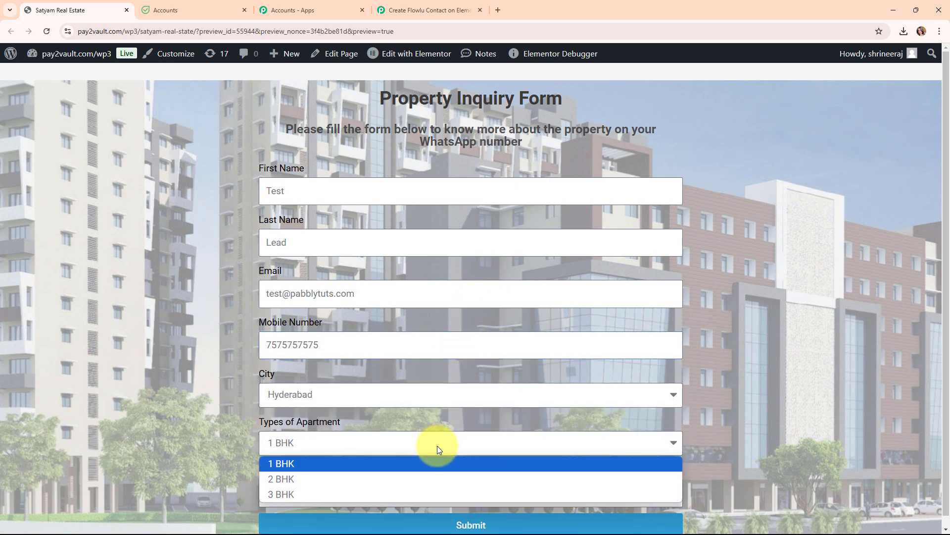
pyautogui.click(436, 477)
pyautogui.click(393, 490)
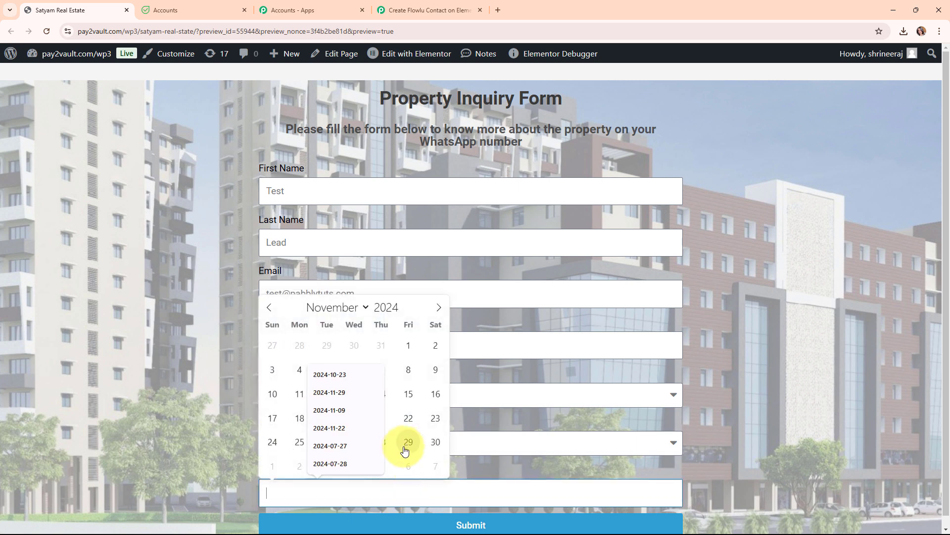
pyautogui.click(409, 441)
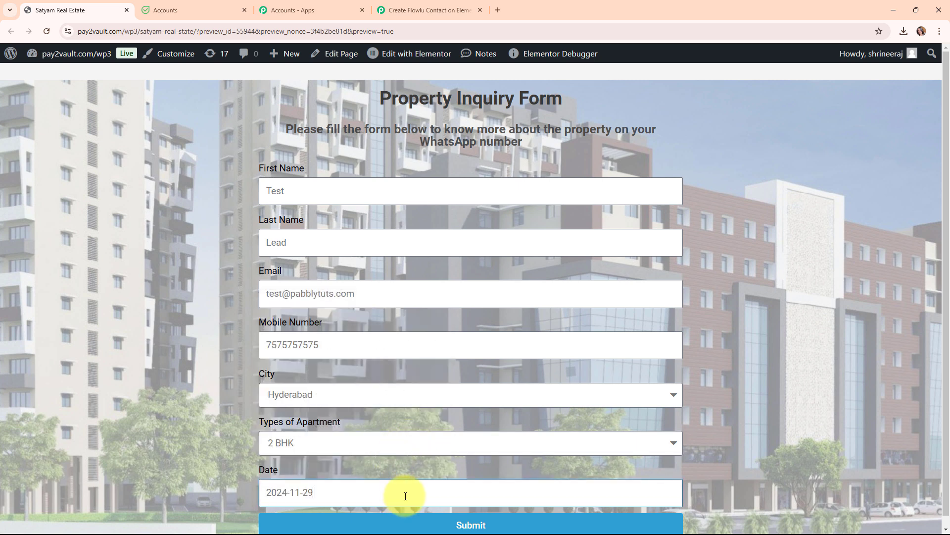
pyautogui.click(461, 524)
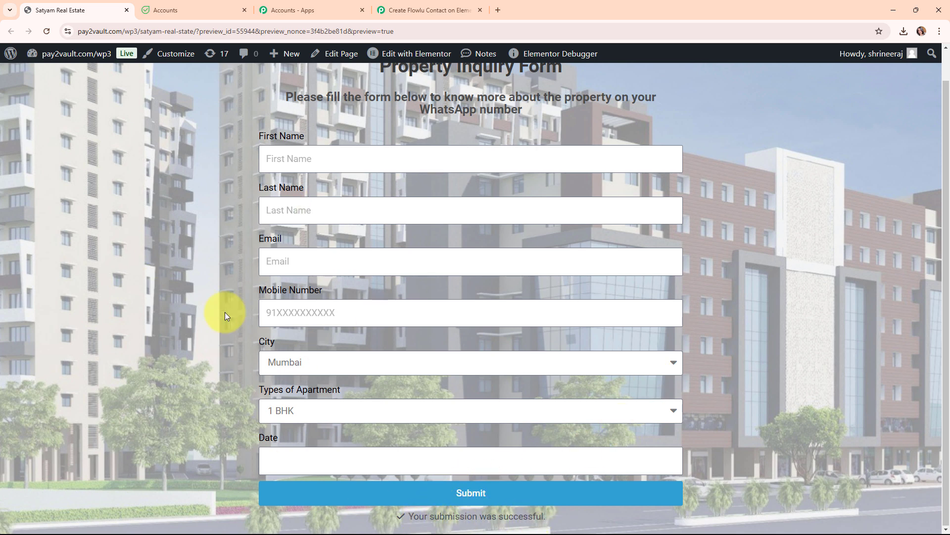
# - Review the captured Form Name, Form Id, apartment type, mobile number, name and email values
pyautogui.click(447, 4)
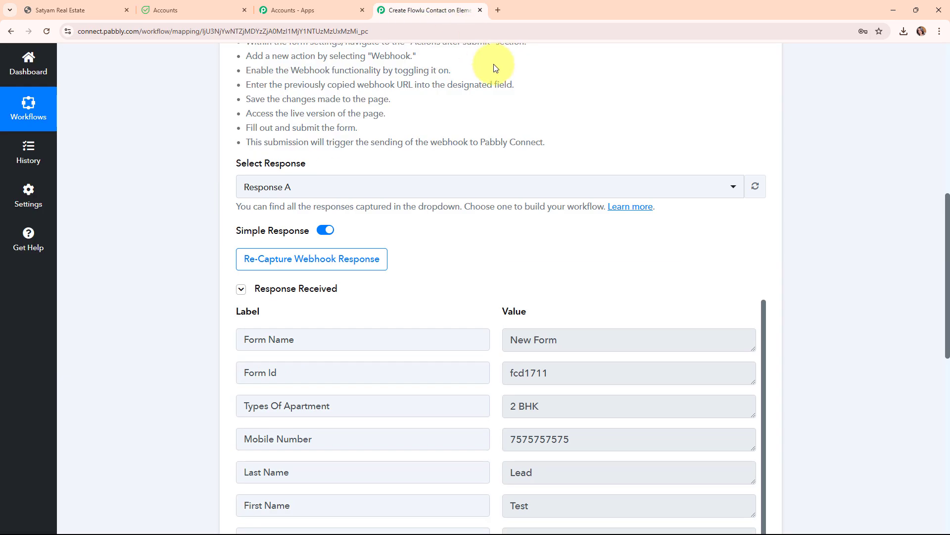
pyautogui.scroll(-4, 789, 253)
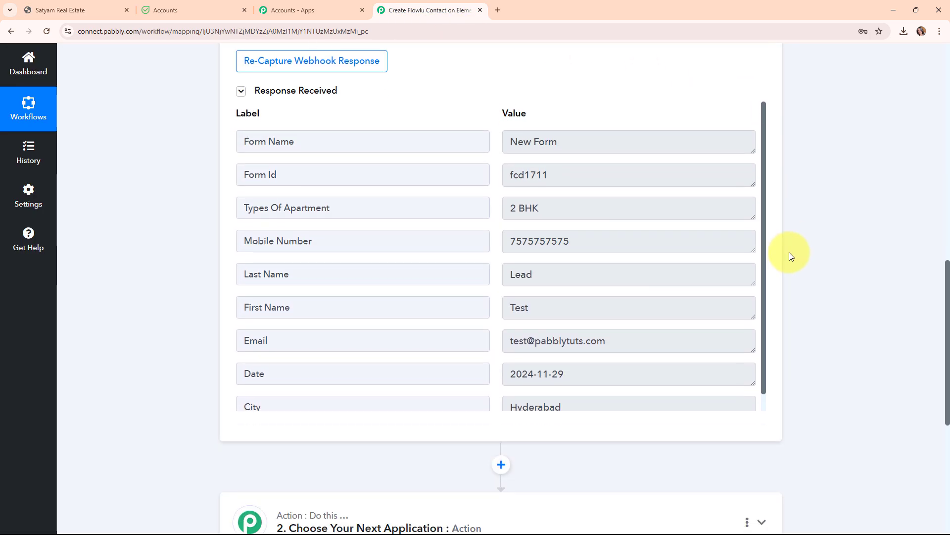
pyautogui.click(594, 135)
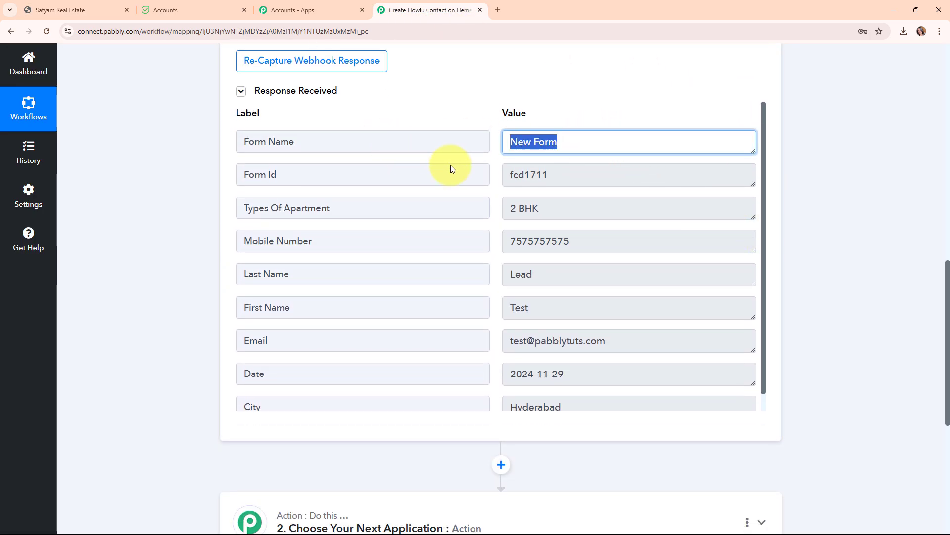
pyautogui.click(562, 179)
pyautogui.click(547, 212)
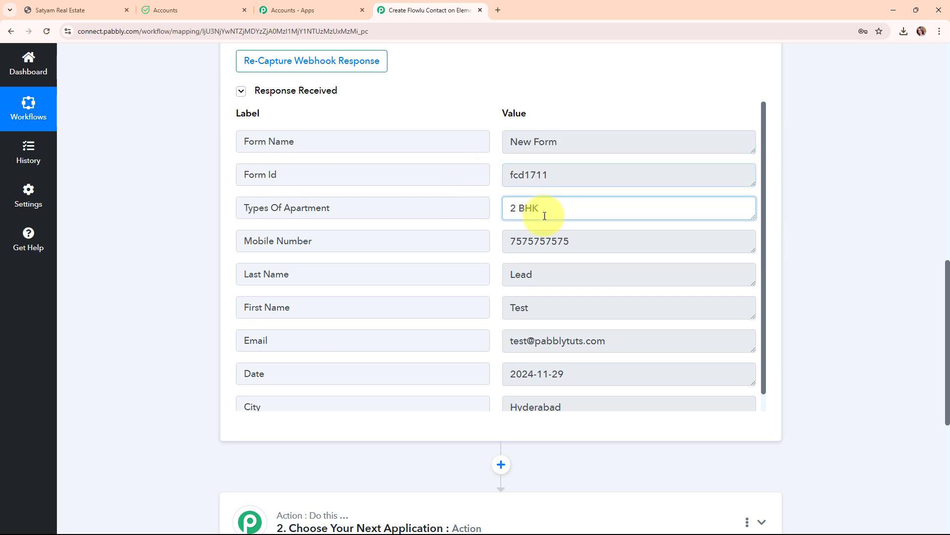
pyautogui.click(556, 245)
pyautogui.click(517, 274)
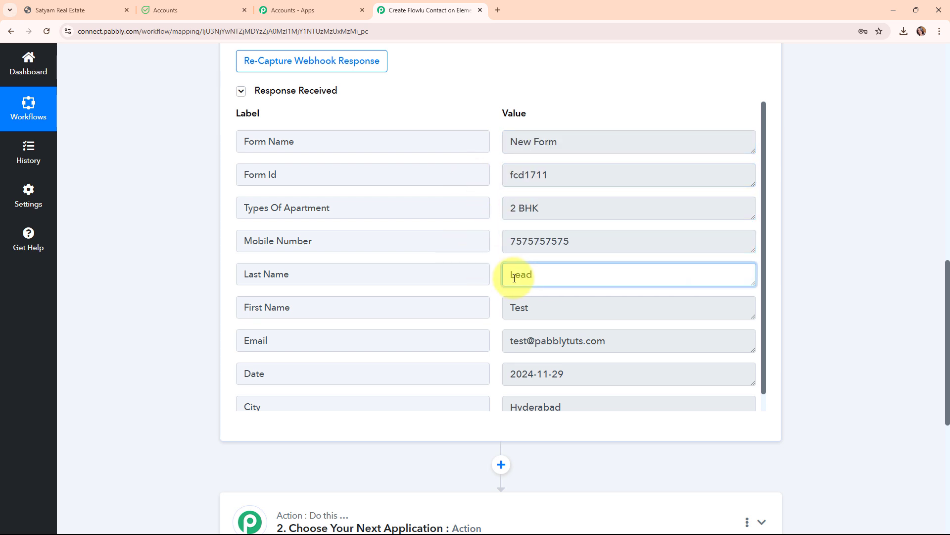
pyautogui.click(507, 305)
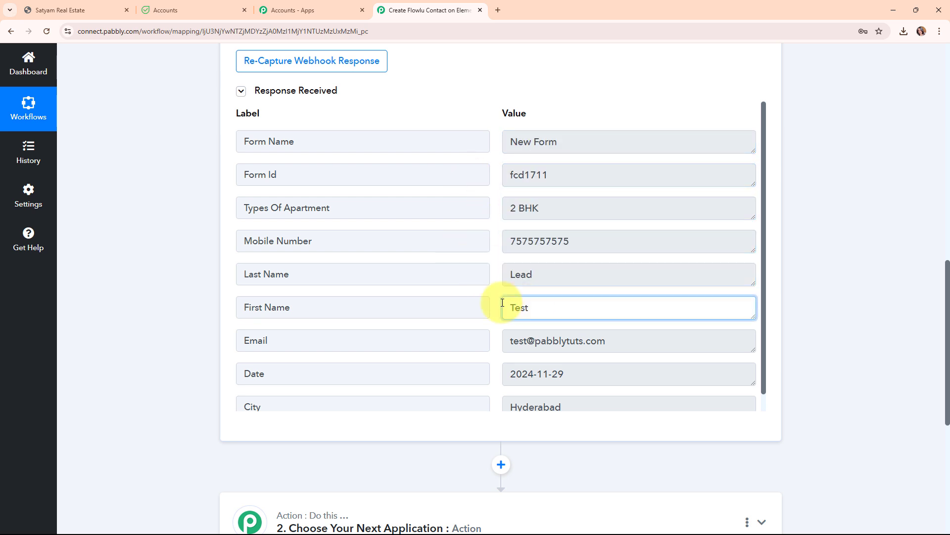
pyautogui.click(624, 338)
# - Check the captured Date 2024-11-29 and City Hyderabad, then collapse the Elementor trigger
pyautogui.scroll(-1, 569, 244)
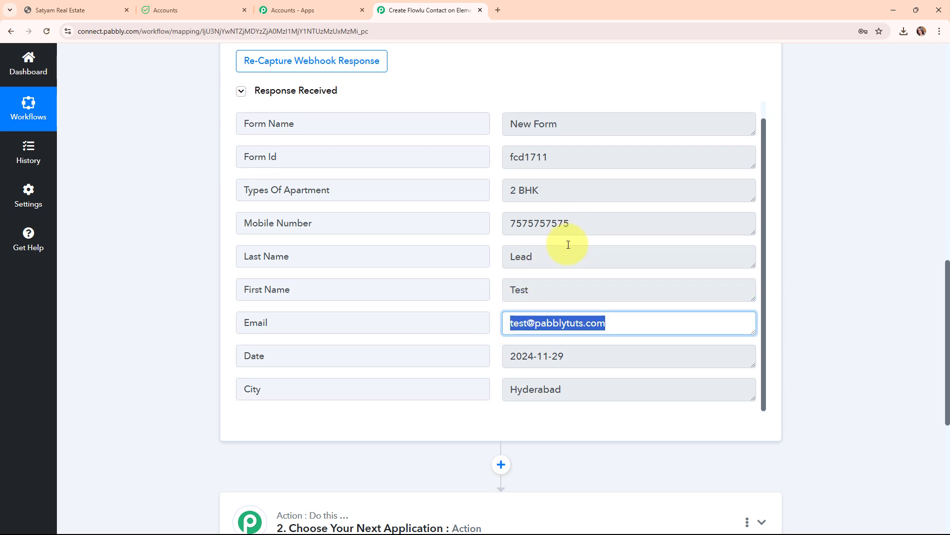
pyautogui.click(555, 355)
pyautogui.click(560, 388)
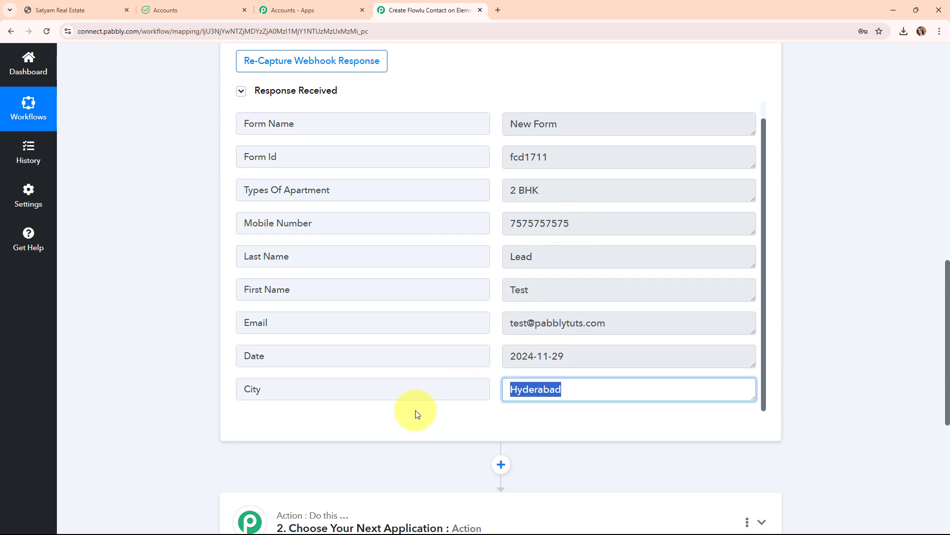
pyautogui.click(354, 258)
pyautogui.scroll(12, 784, 227)
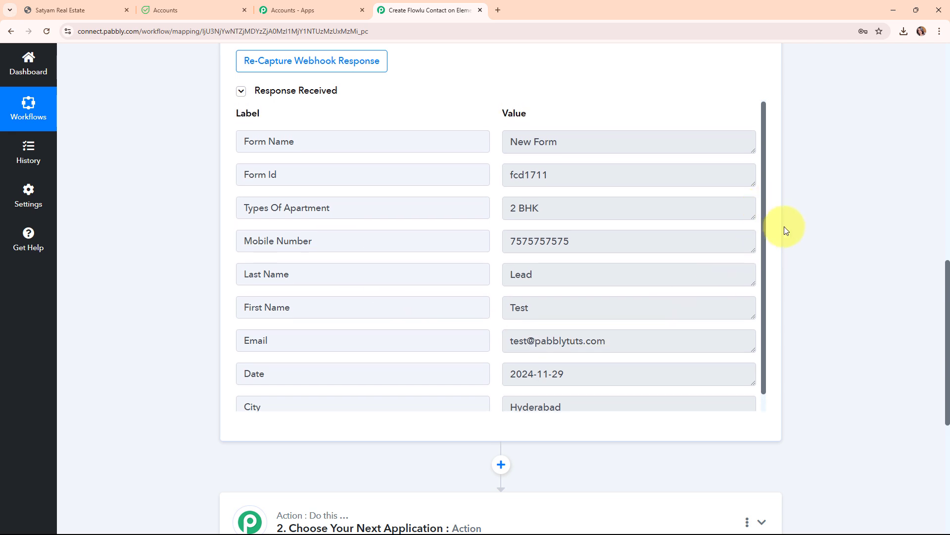
pyautogui.scroll(1, 784, 236)
pyautogui.click(763, 247)
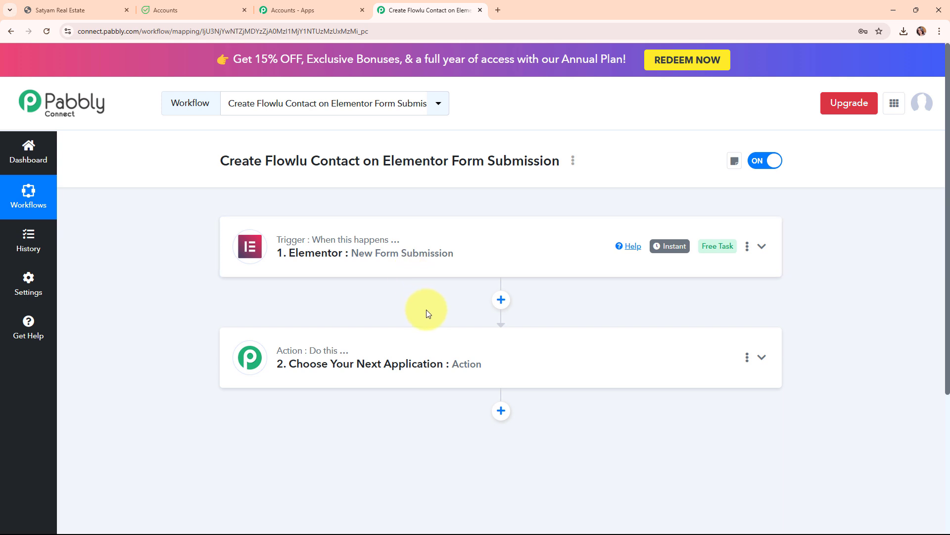
# - Choose Flowlu as the action step's app, found by searching 'flow'
pyautogui.click(470, 339)
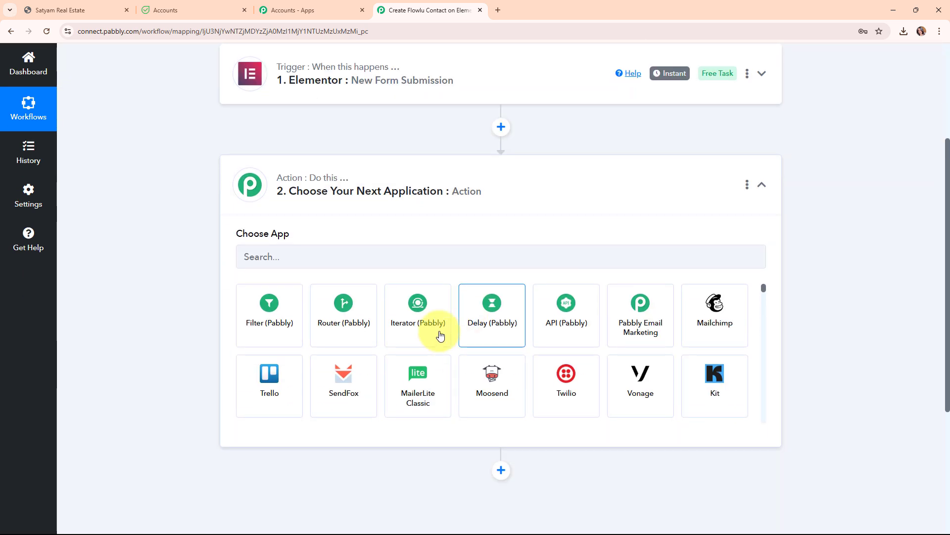
pyautogui.click(346, 256)
pyautogui.write('flow')
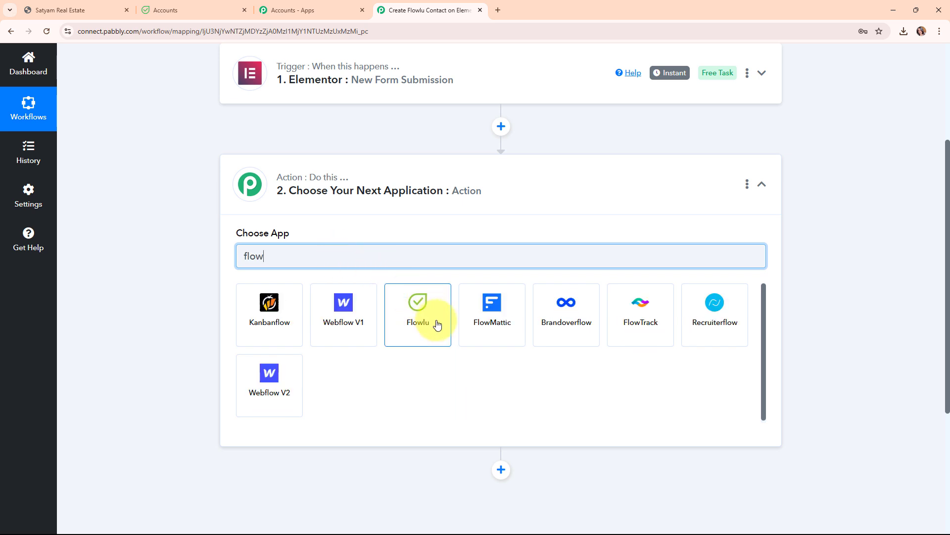
pyautogui.click(438, 324)
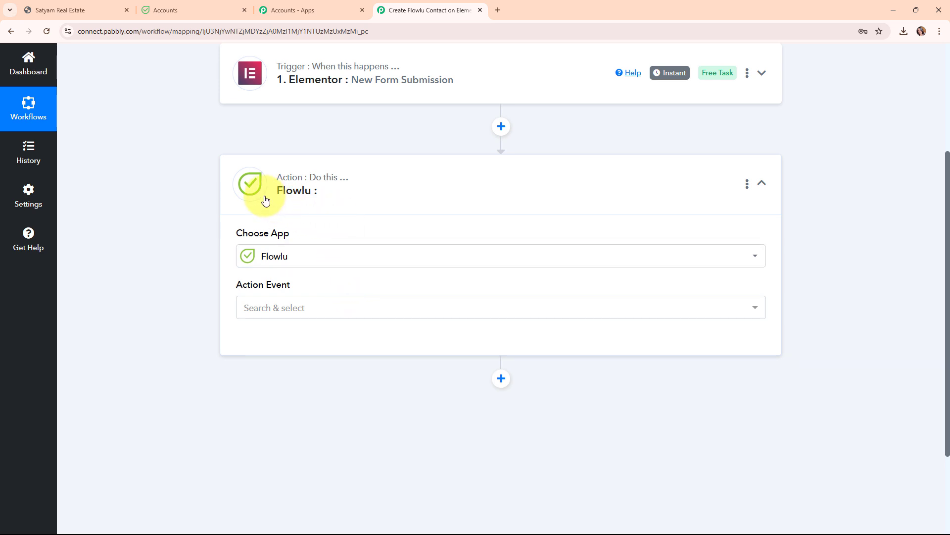
# - Set the Flowlu action event to Create CRM Account (Contact)
pyautogui.click(300, 318)
pyautogui.scroll(-3, 319, 253)
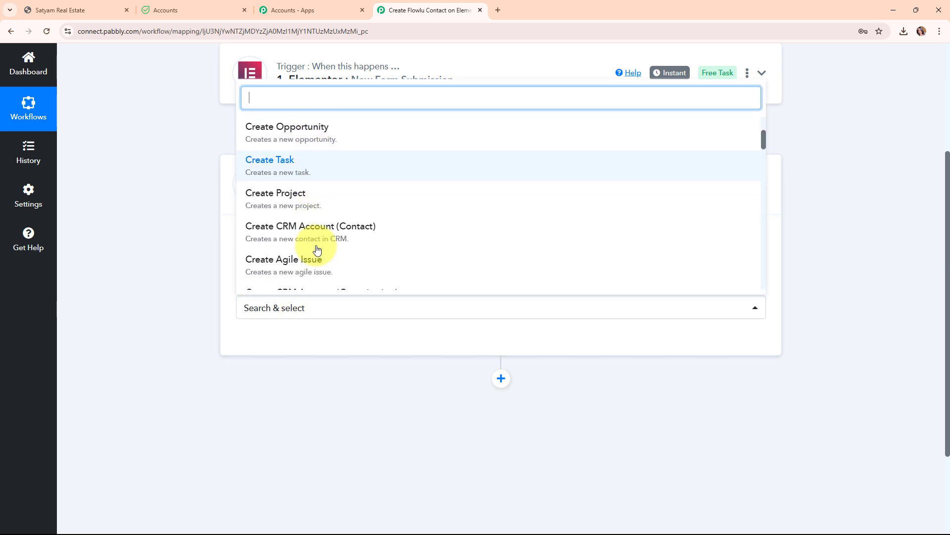
pyautogui.scroll(-1, 318, 232)
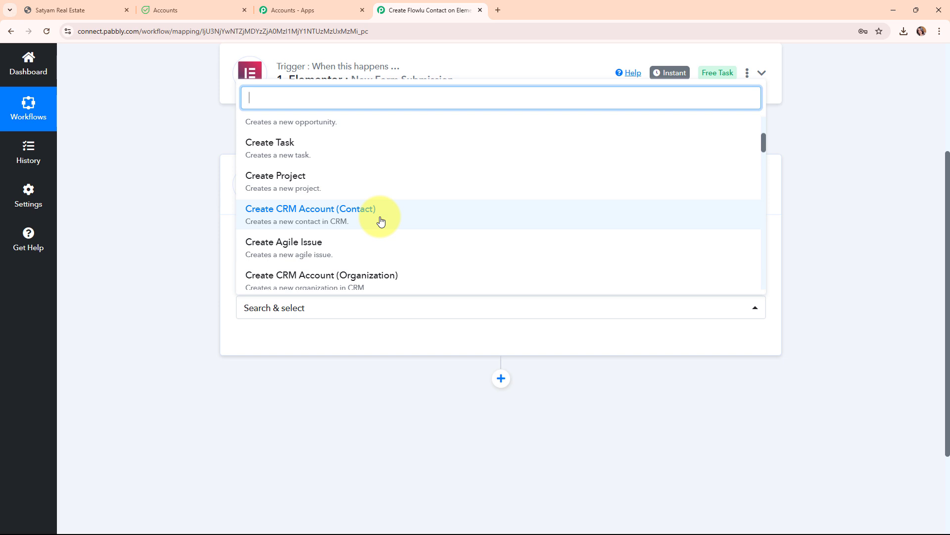
pyautogui.click(381, 221)
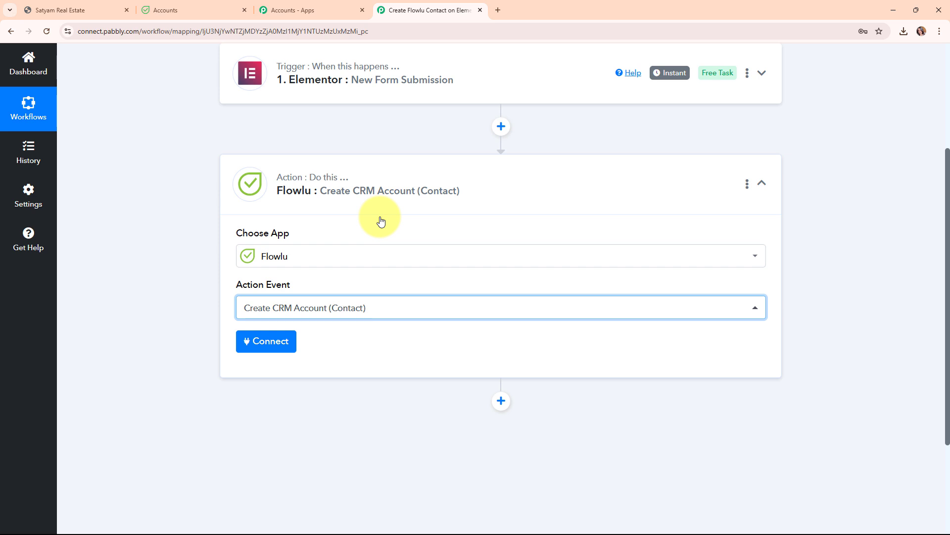
# - Start adding a new Flowlu connection (Flowlu #6)
pyautogui.moveTo(242, 204)
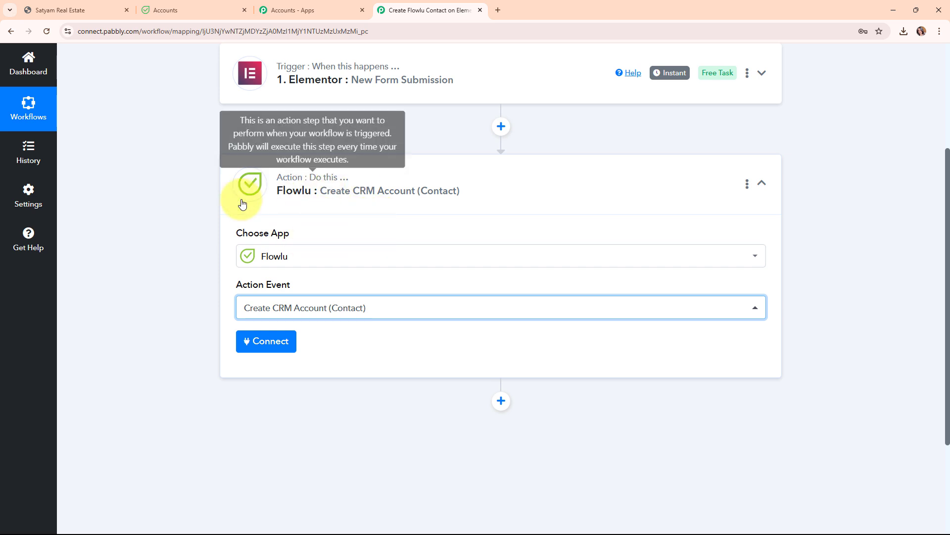
pyautogui.click(283, 342)
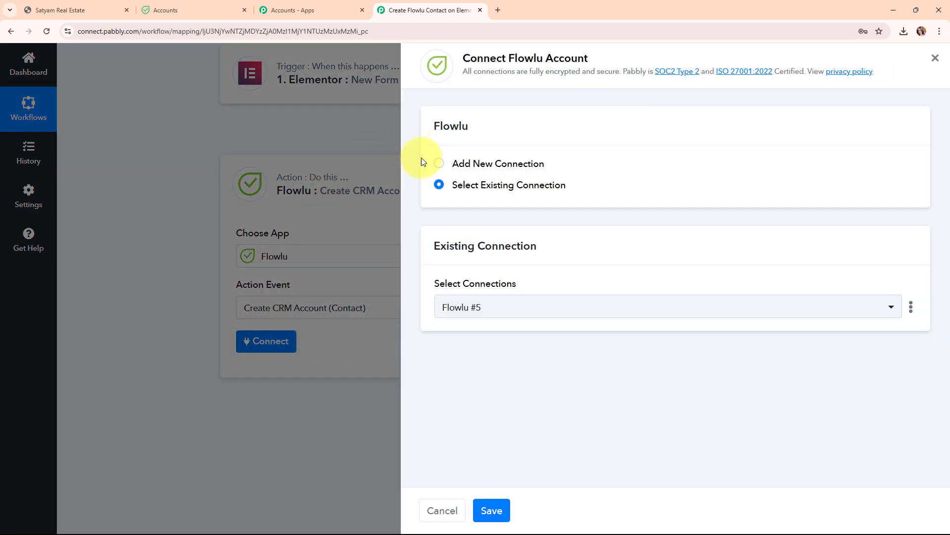
pyautogui.click(439, 164)
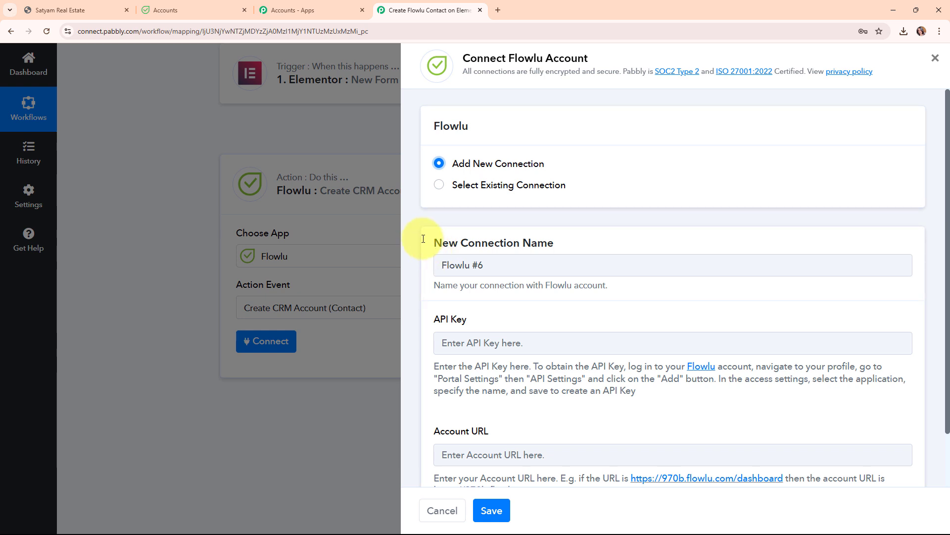
# - Read the connection's Account URL help text, then return to Flowlu's contacts page
pyautogui.scroll(-1, 628, 226)
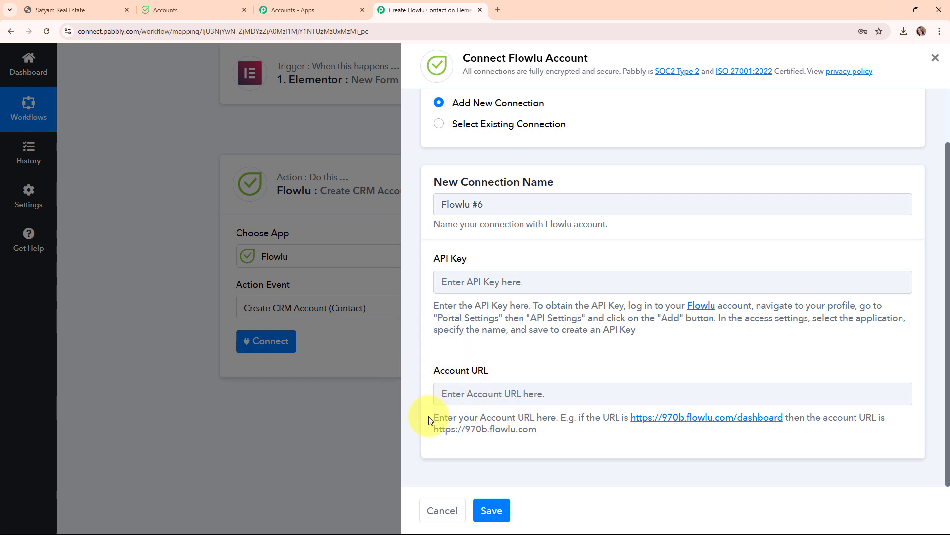
pyautogui.moveTo(429, 420); pyautogui.dragTo(565, 435)
pyautogui.click(566, 435)
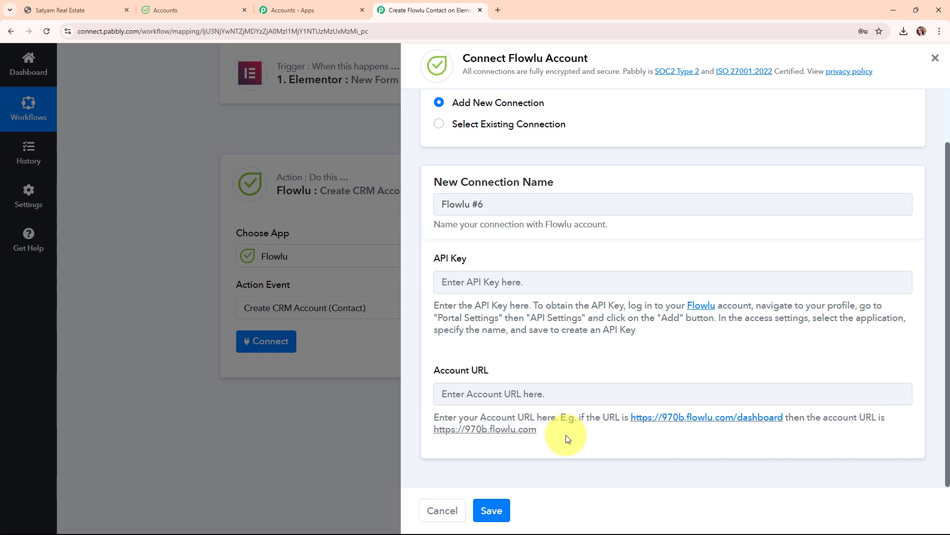
pyautogui.click(235, 6)
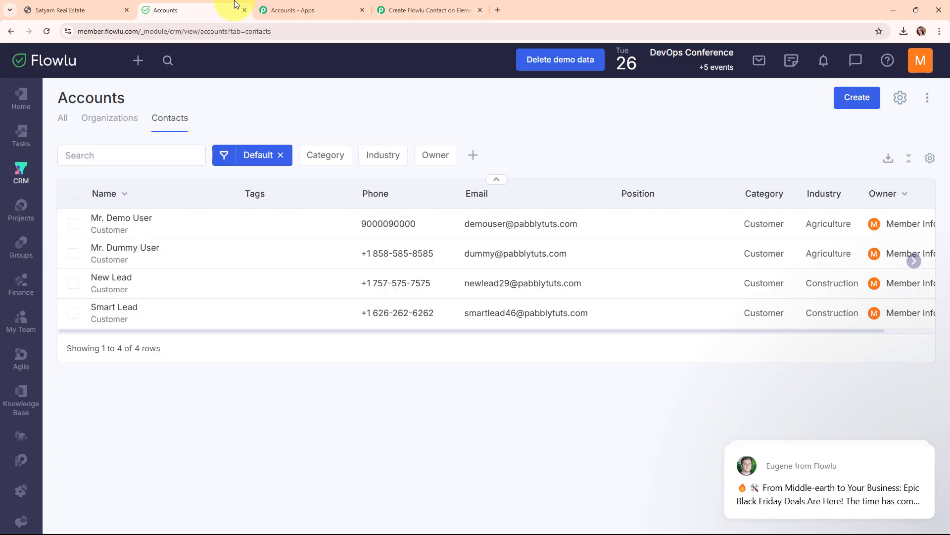
pyautogui.click(314, 31)
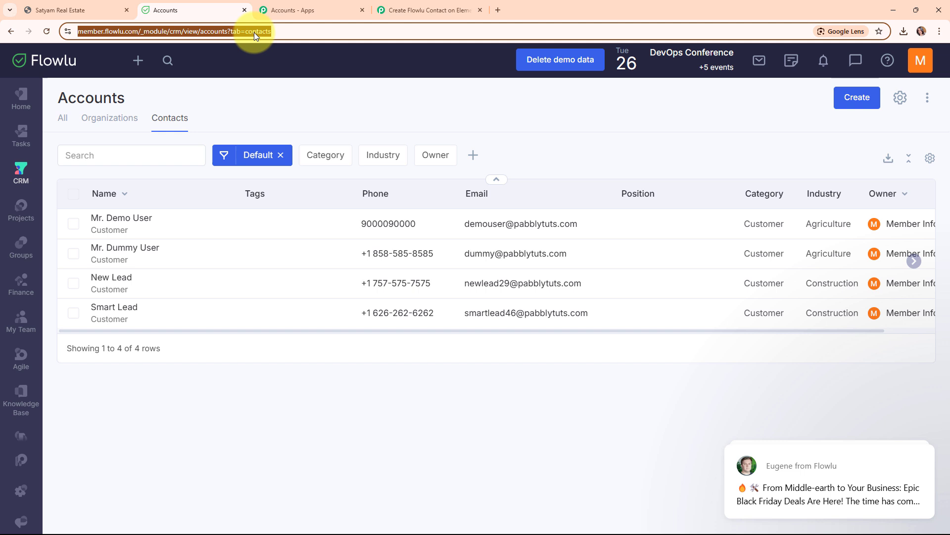
pyautogui.click(138, 29)
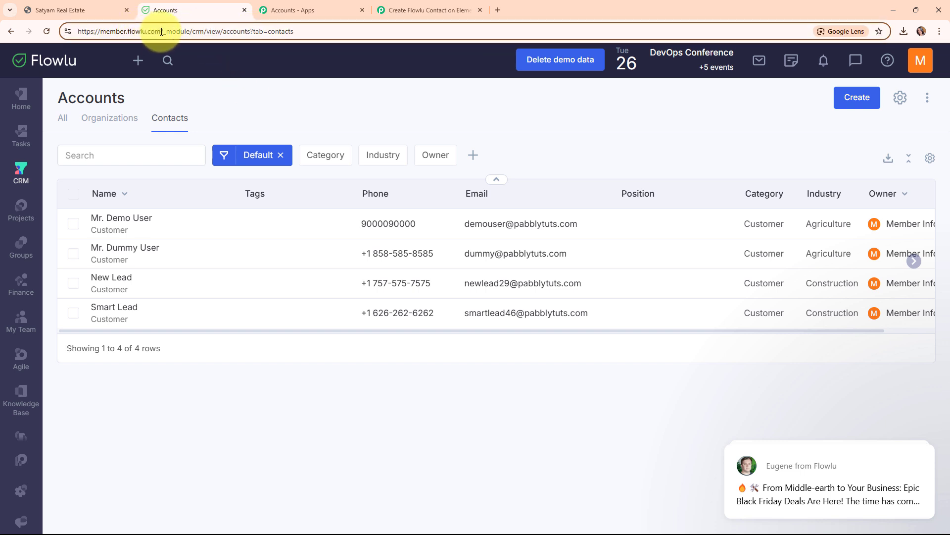
pyautogui.moveTo(162, 31); pyautogui.dragTo(78, 31)
pyautogui.hotkey('ctrl', 'c')
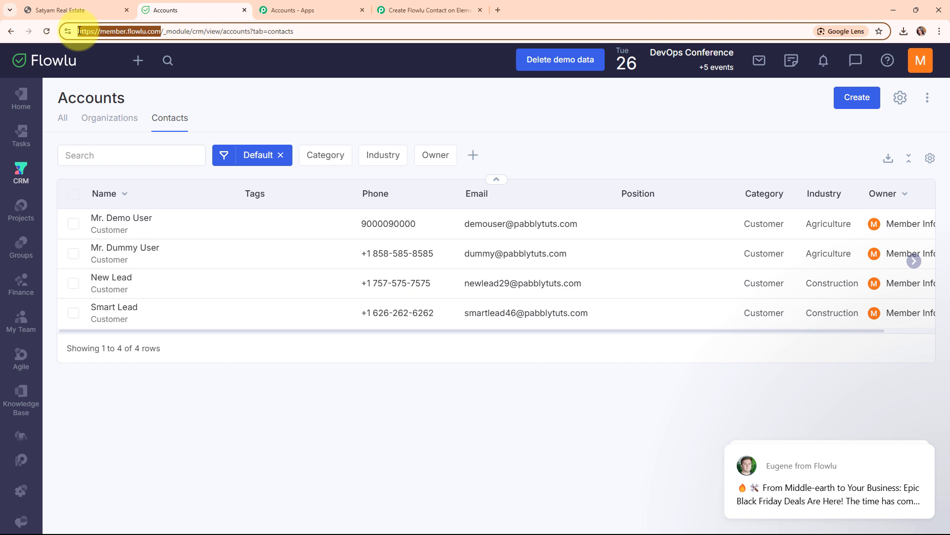
pyautogui.click(450, 10)
pyautogui.click(538, 395)
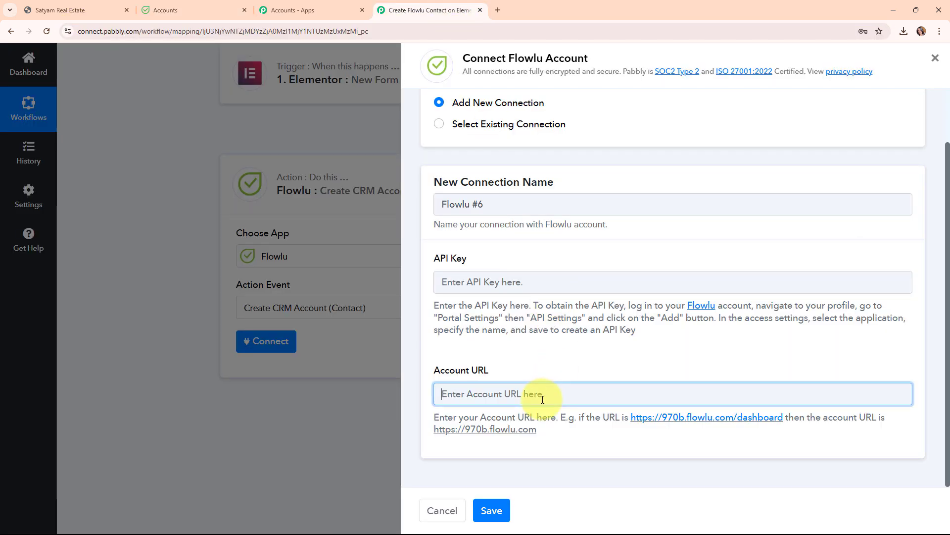
pyautogui.hotkey('ctrl', 'v')
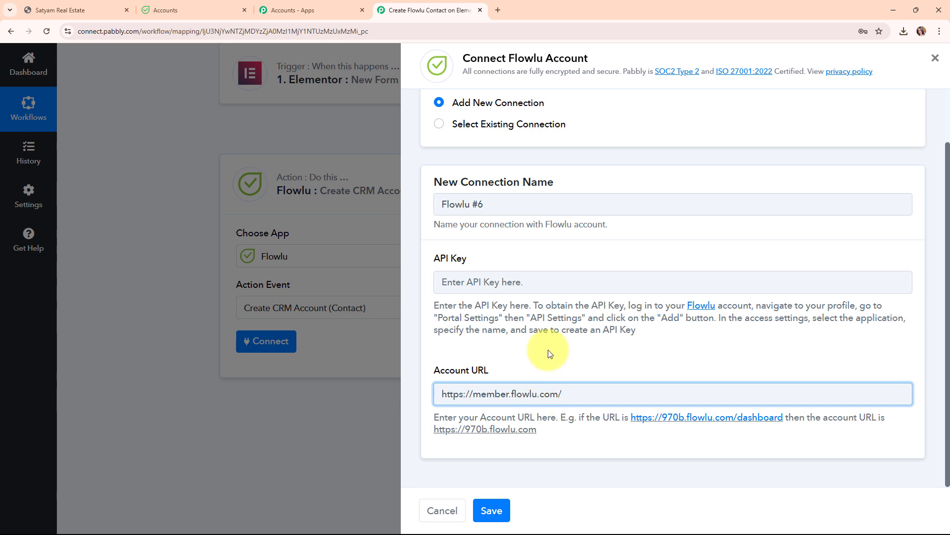
pyautogui.click(545, 365)
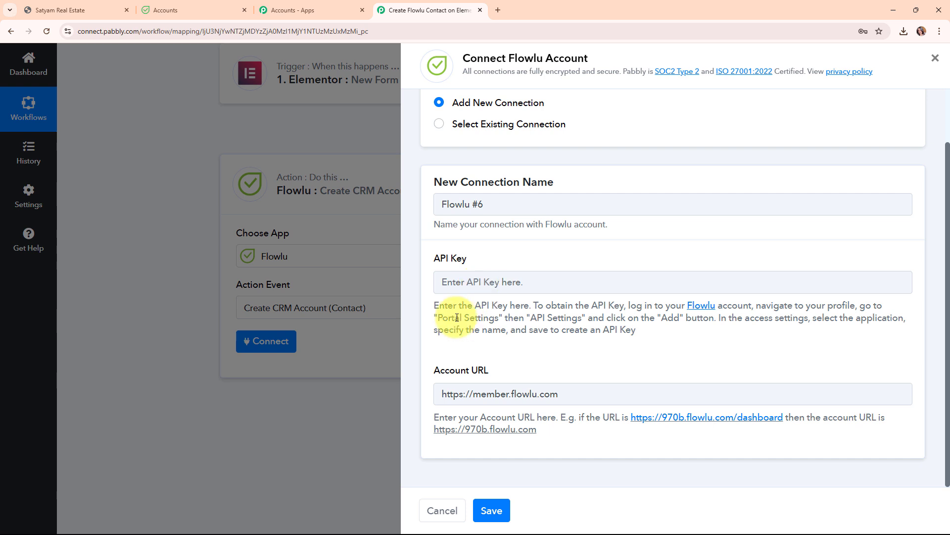
pyautogui.moveTo(435, 304); pyautogui.dragTo(659, 349)
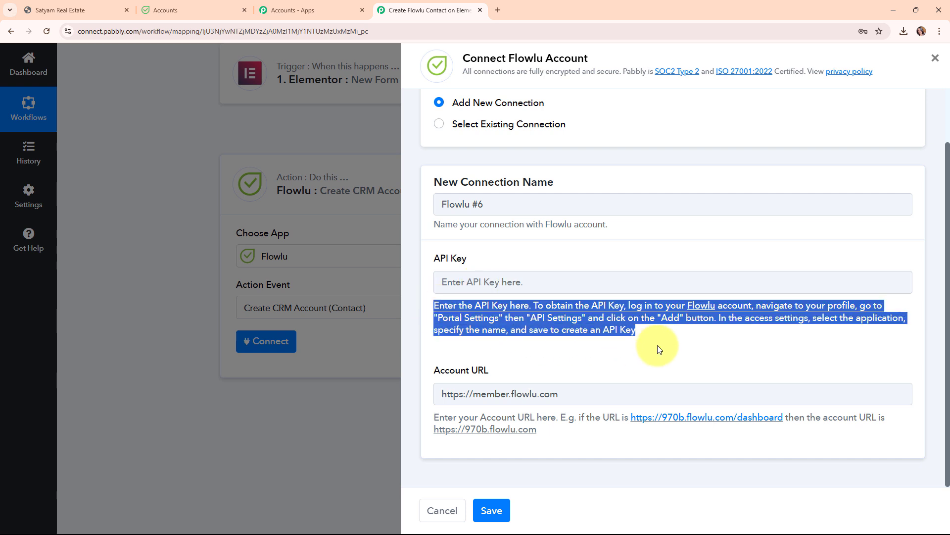
pyautogui.click(683, 339)
pyautogui.click(179, 5)
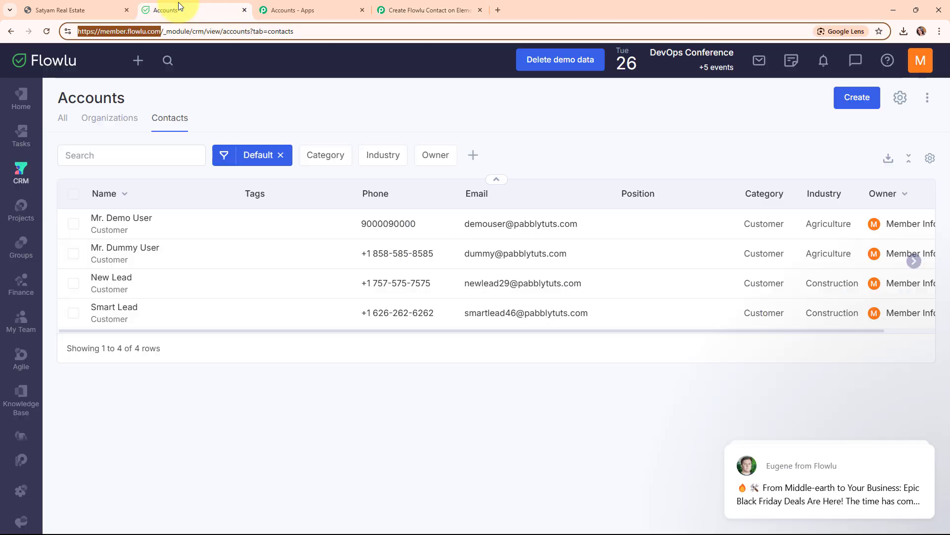
# - Open Flowlu's Portal Settings API Settings page showing the existing New Key and Test keys
pyautogui.click(929, 66)
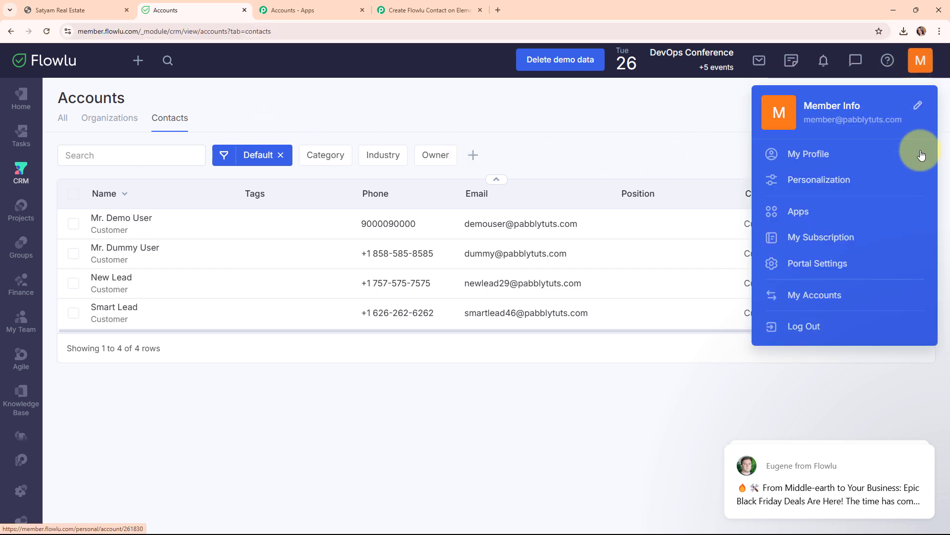
pyautogui.click(893, 264)
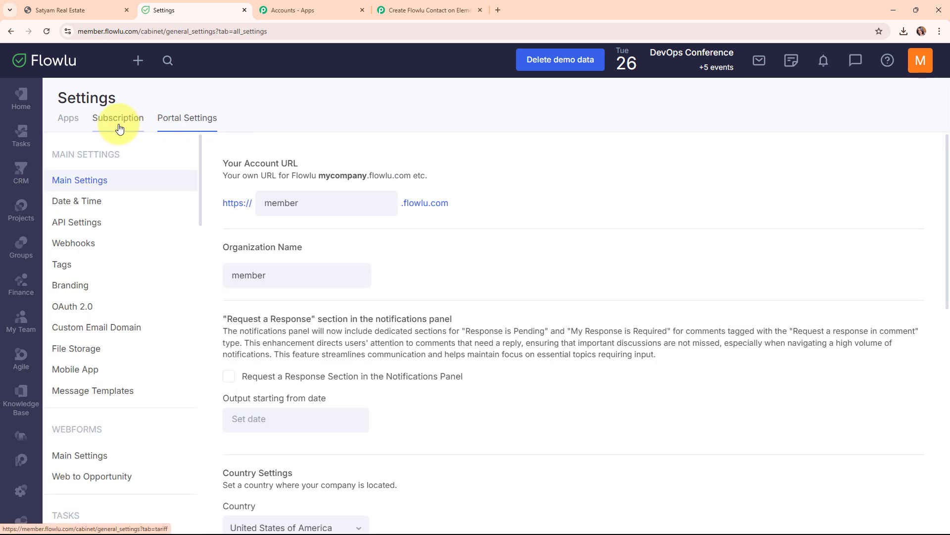
pyautogui.click(85, 227)
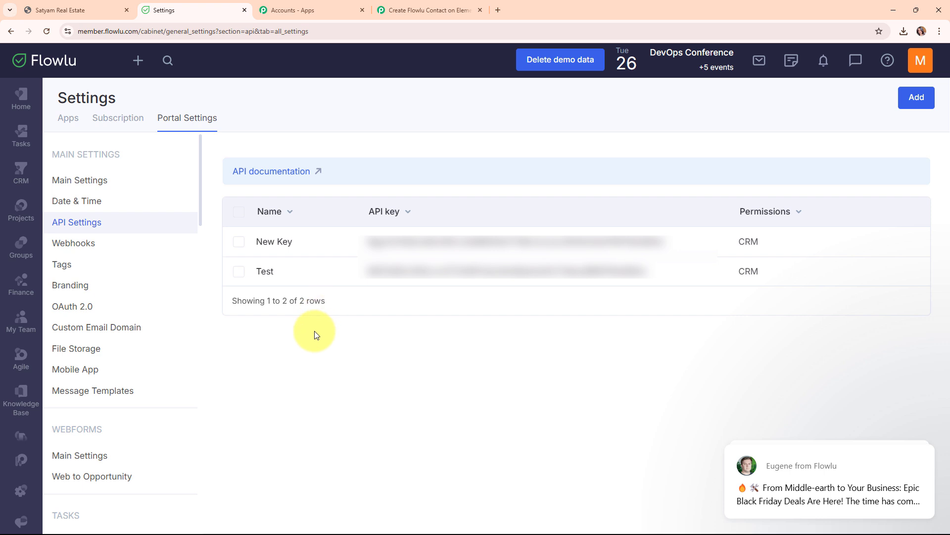
# - Create a Flowlu API key named 'New Contact' with CRM permission and copy it
pyautogui.click(927, 103)
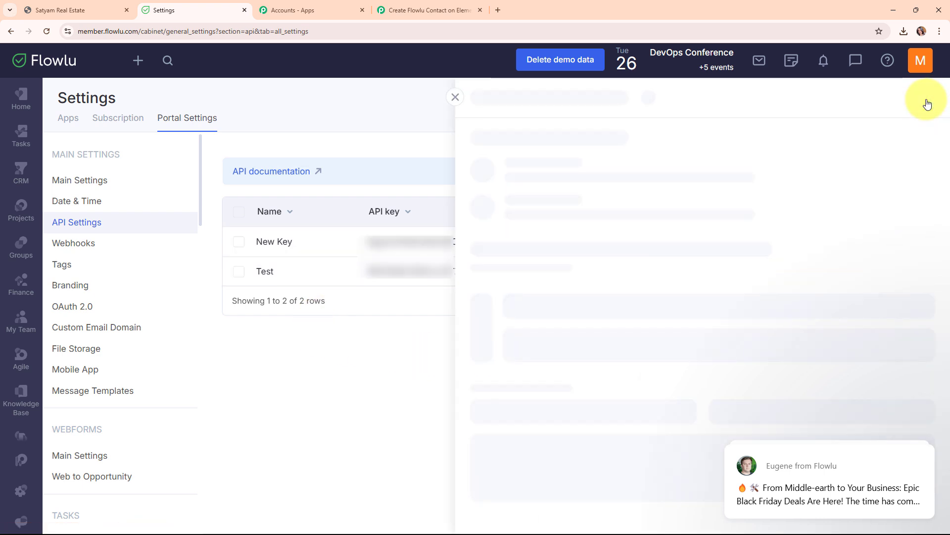
pyautogui.click(541, 162)
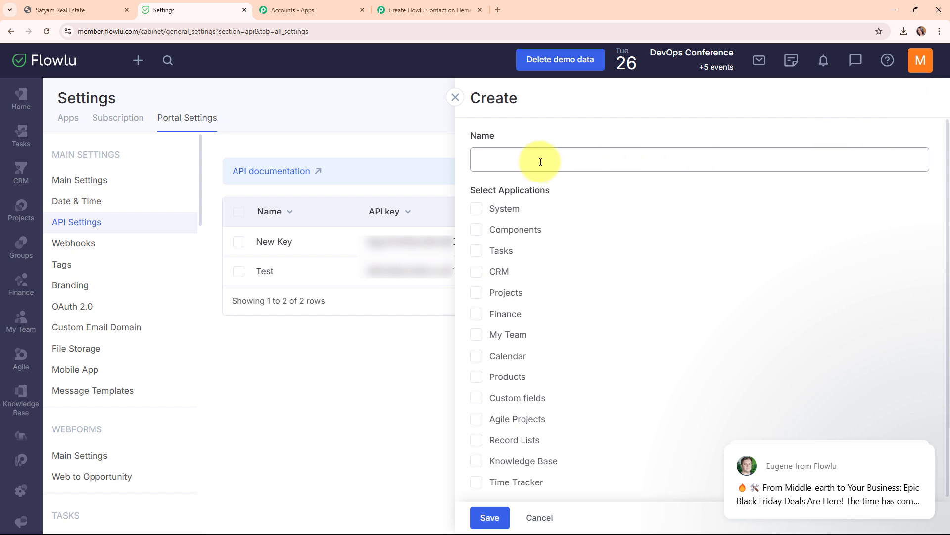
pyautogui.write('New Contact')
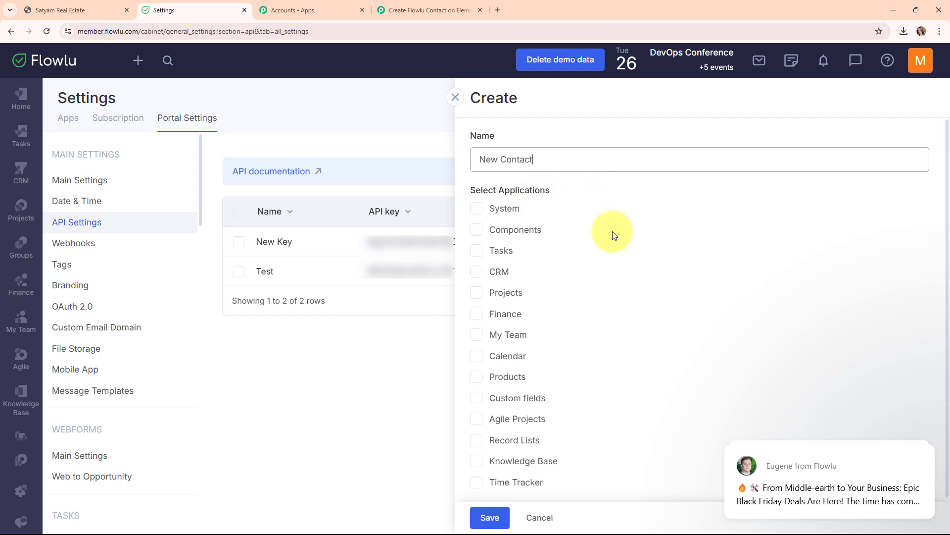
pyautogui.click(483, 271)
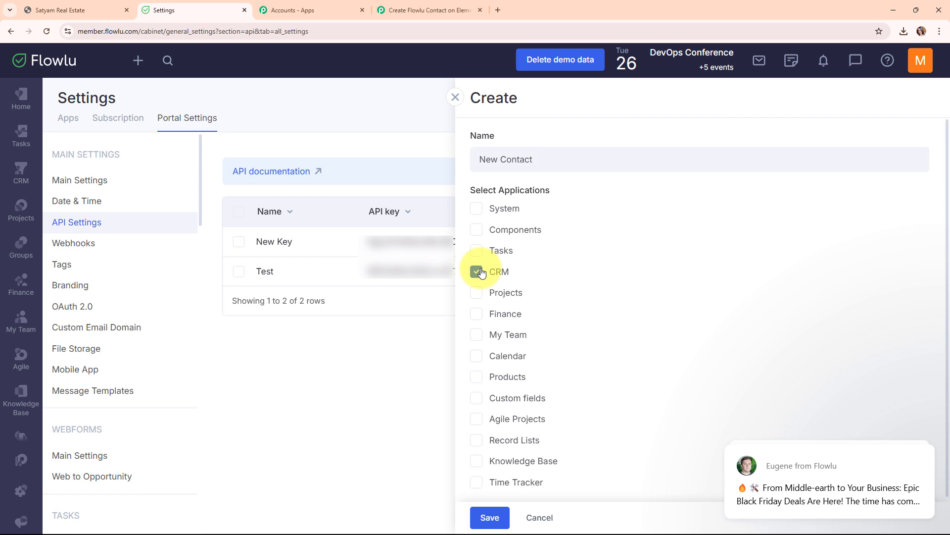
pyautogui.click(505, 518)
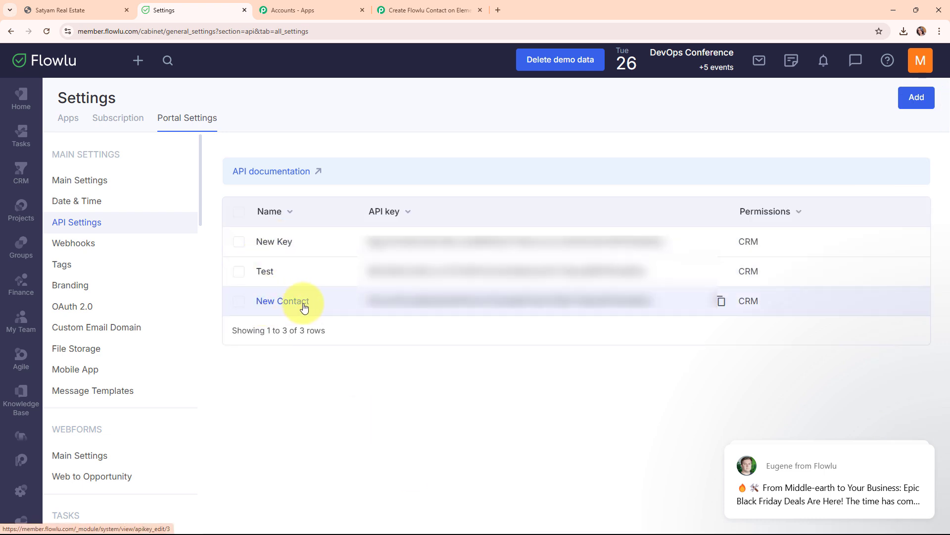
pyautogui.click(724, 302)
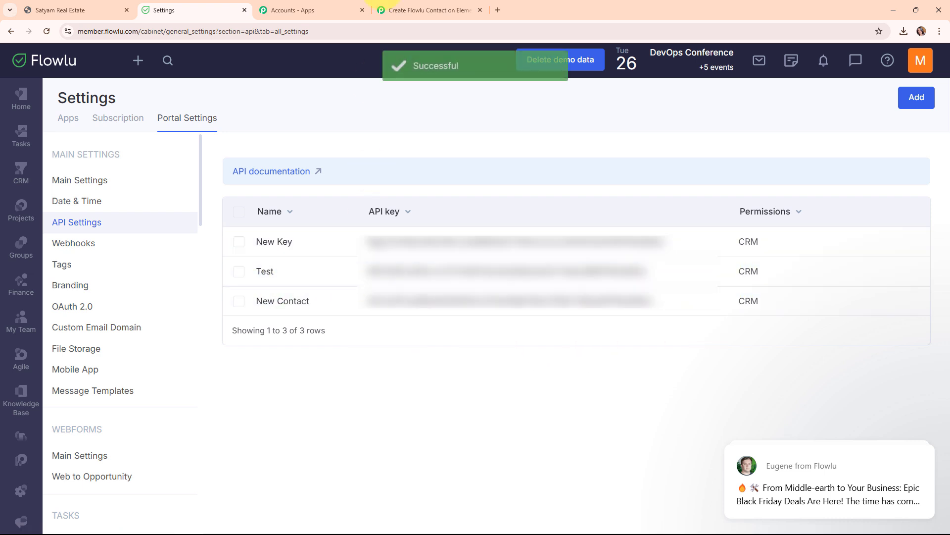
pyautogui.click(383, 4)
# - Paste the copied API key into the Flowlu connection and save it
pyautogui.rightClick(504, 293)
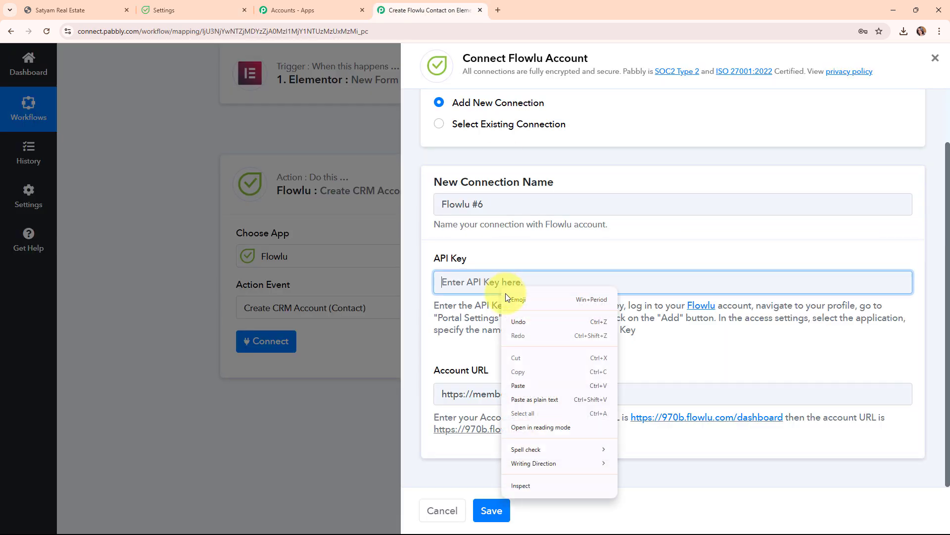
pyautogui.click(517, 386)
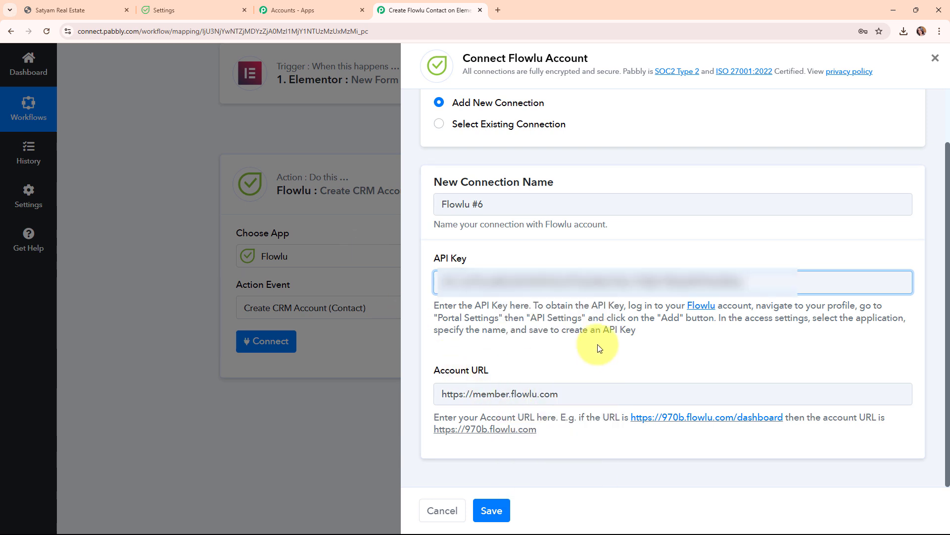
pyautogui.click(505, 518)
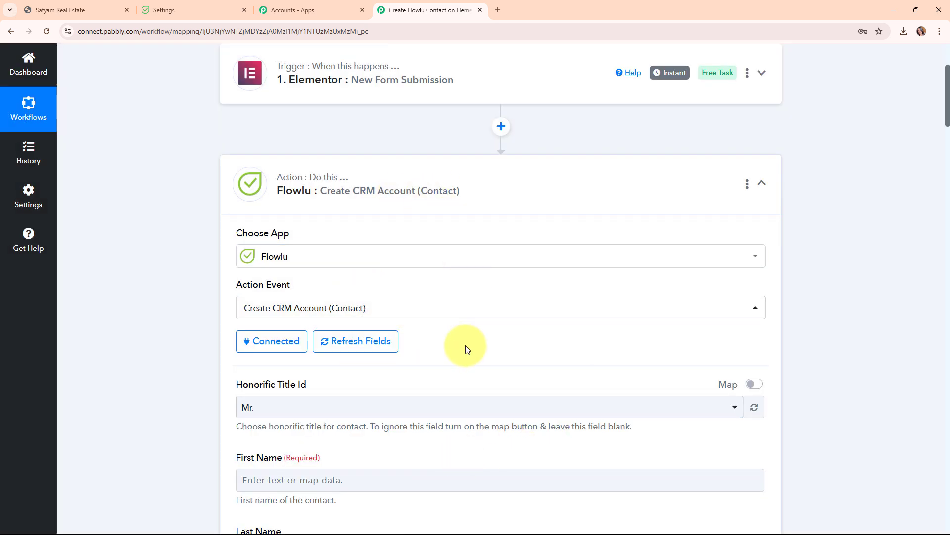
# - Browse the Honorific Title Id options, keeping Mr. selected
pyautogui.scroll(-2, 467, 347)
pyautogui.scroll(-2, 465, 349)
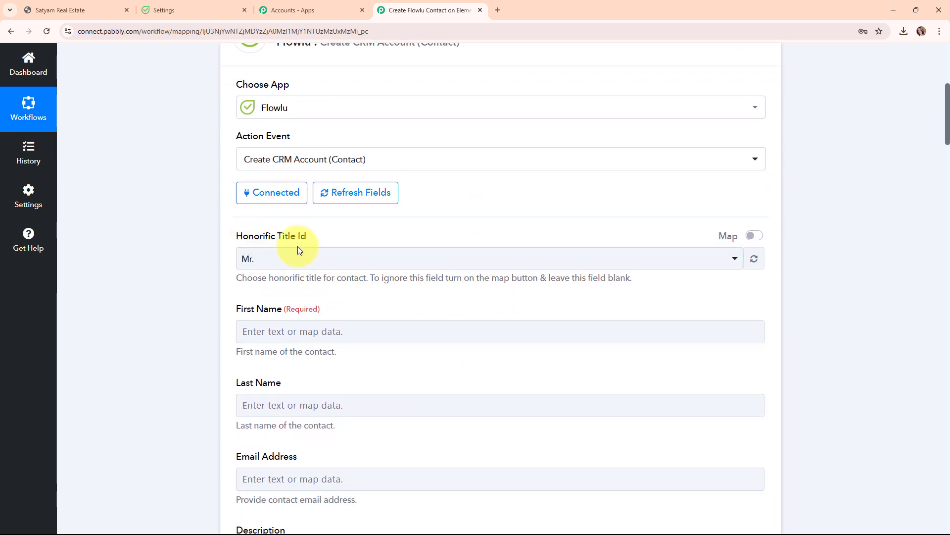
pyautogui.click(686, 258)
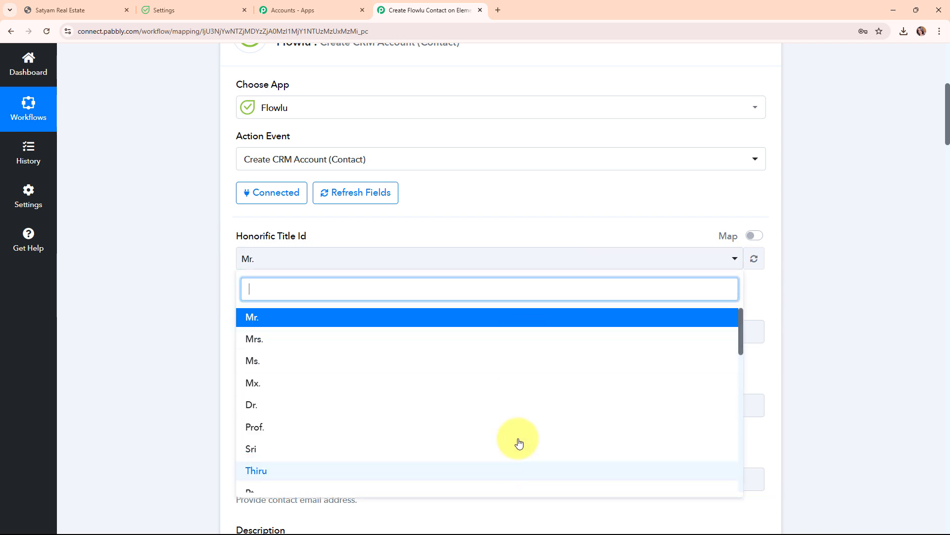
pyautogui.scroll(-3, 525, 438)
pyautogui.scroll(3, 273, 360)
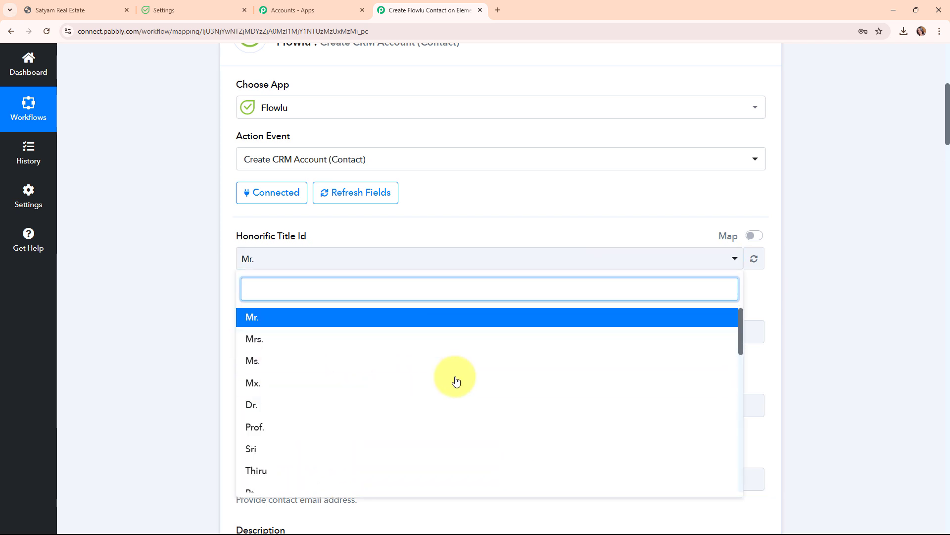
pyautogui.scroll(-3, 475, 426)
pyautogui.scroll(3, 475, 427)
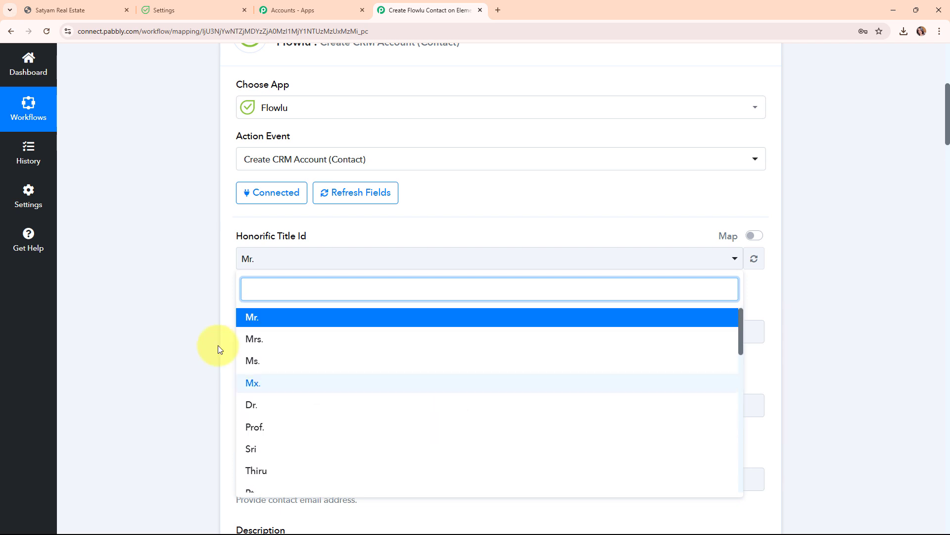
pyautogui.click(194, 321)
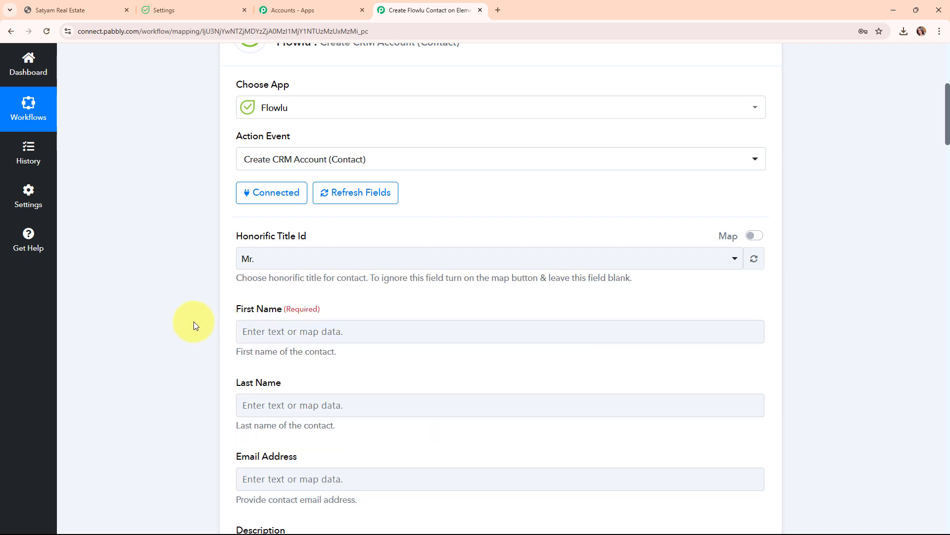
pyautogui.click(282, 331)
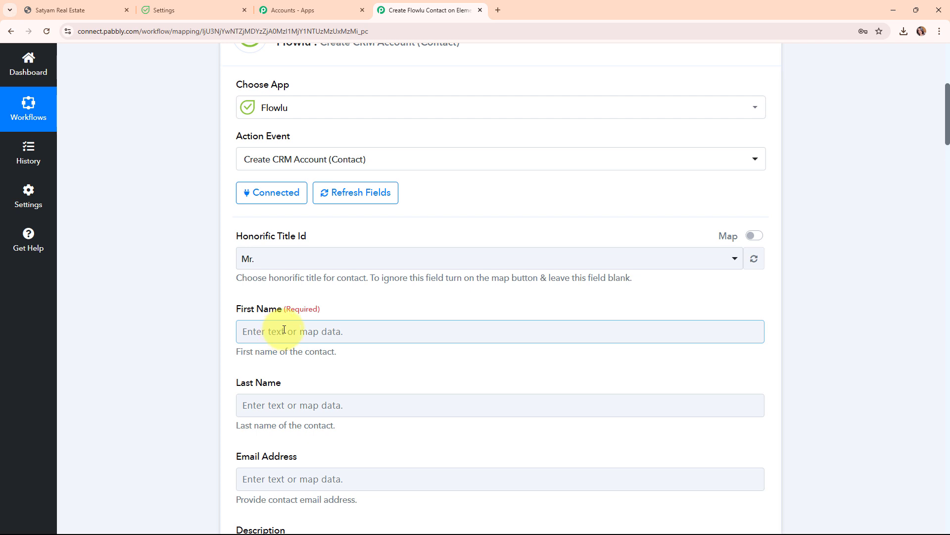
# - Switch Honorific Title Id to mapped input and clear its default value 1
pyautogui.click(758, 237)
pyautogui.moveTo(297, 265); pyautogui.dragTo(228, 268)
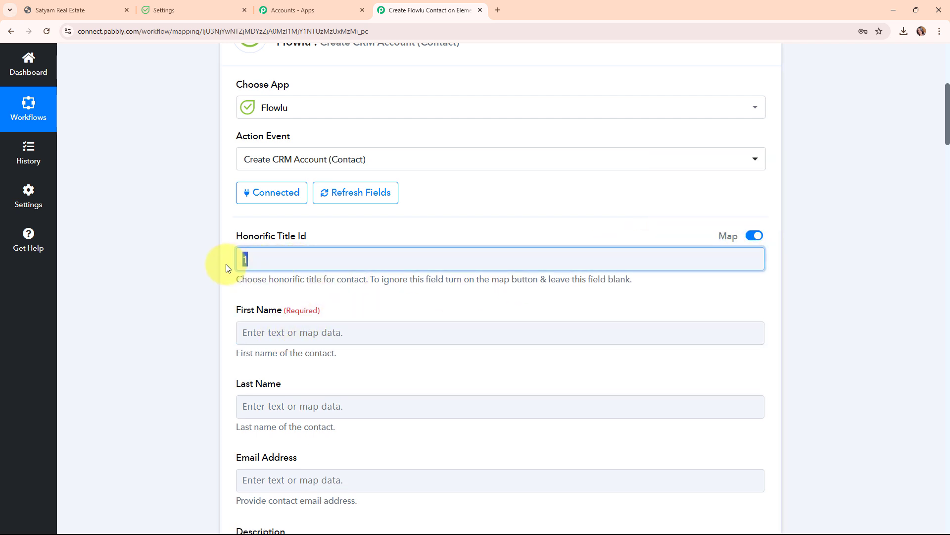
pyautogui.press('BackSpace')
pyautogui.click(272, 296)
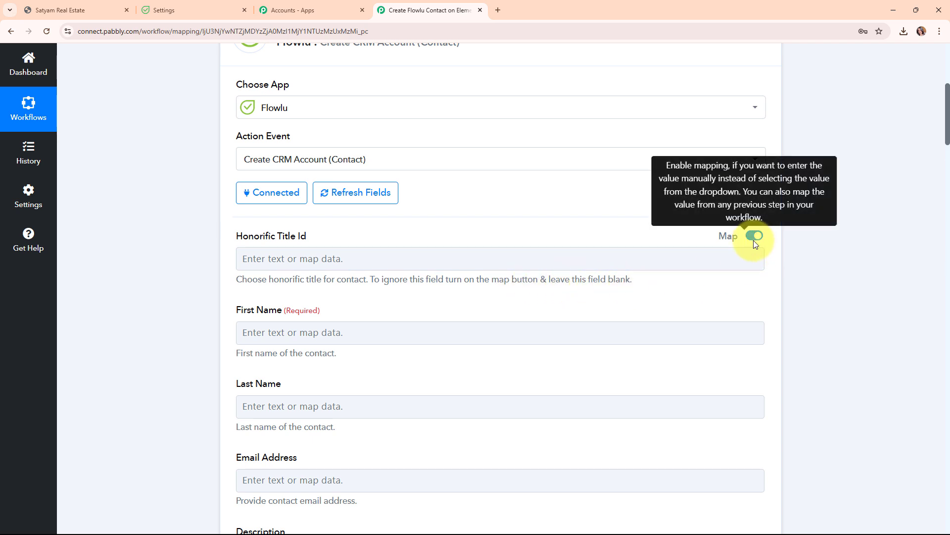
pyautogui.click(321, 264)
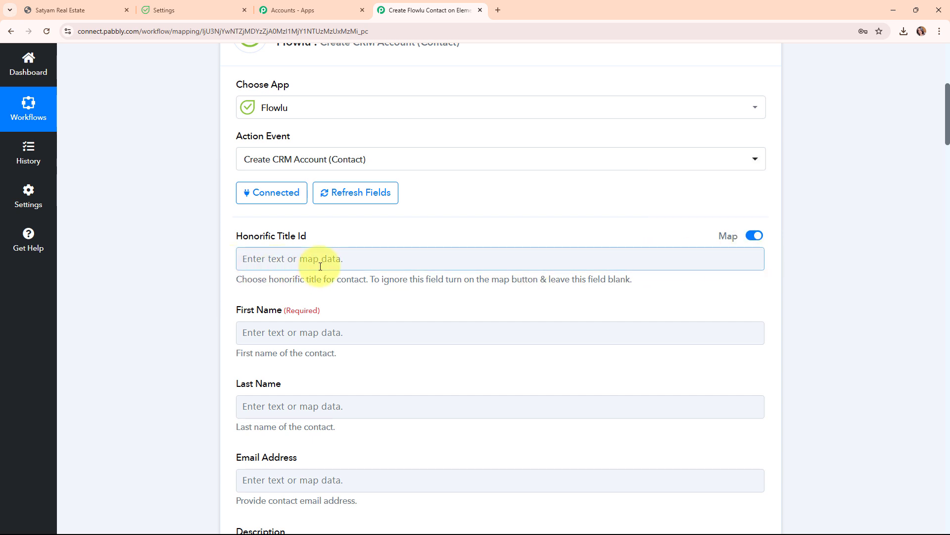
pyautogui.click(421, 292)
# - Bring up the previous-step data for the First Name field
pyautogui.scroll(-2, 420, 293)
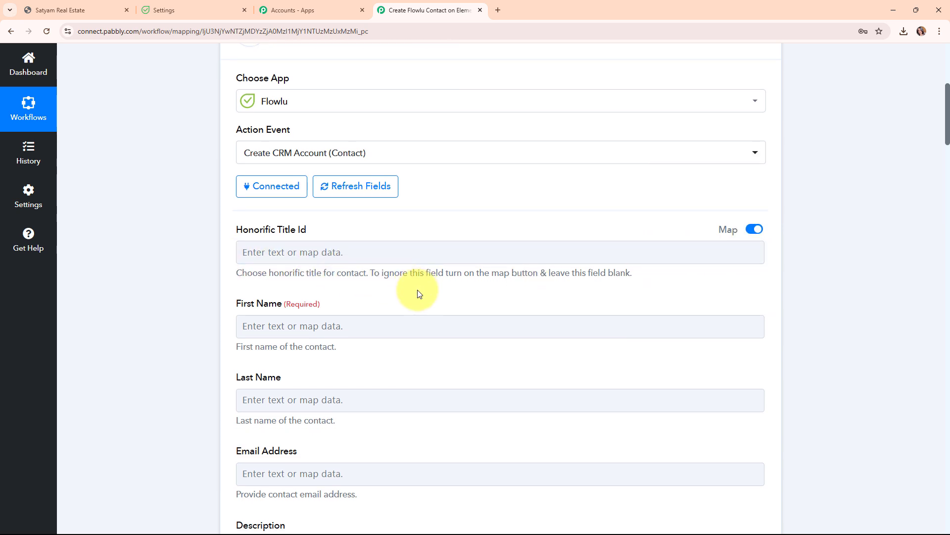
pyautogui.scroll(-2, 419, 293)
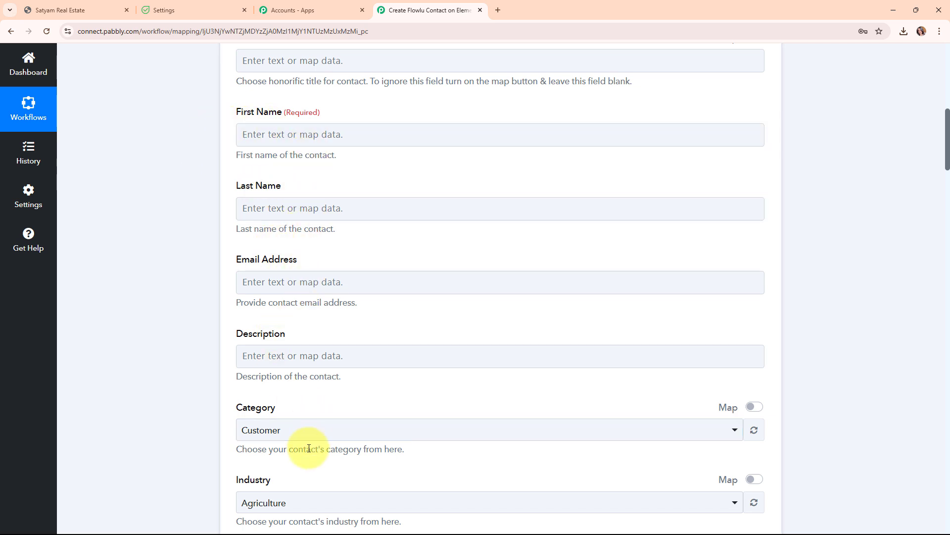
pyautogui.click(254, 136)
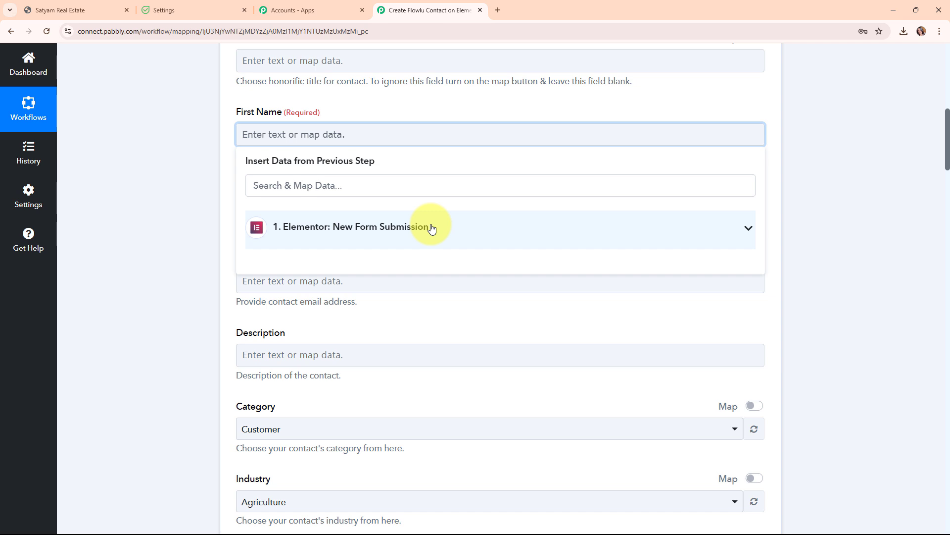
# - Map First Name, Last Name and Email Address to the Elementor submission's First Name, Last Name and Email
pyautogui.click(432, 228)
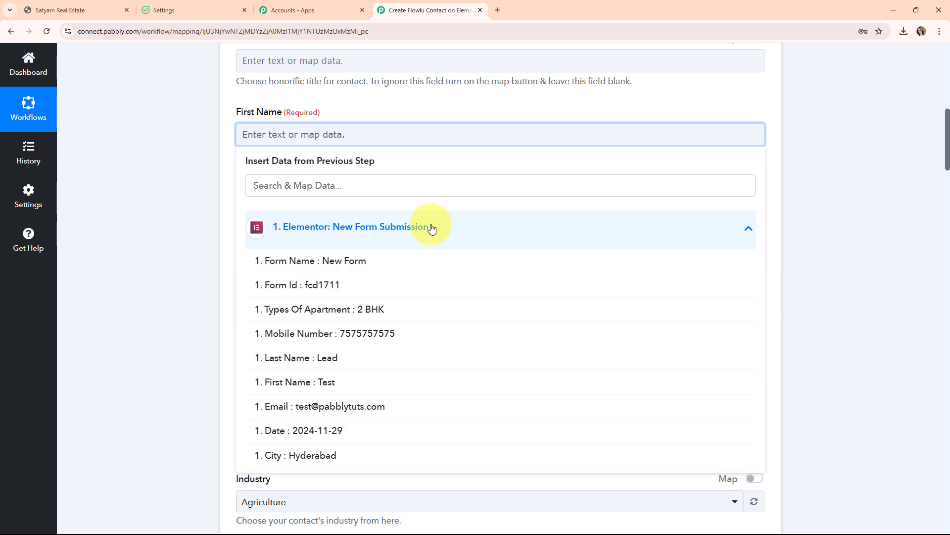
pyautogui.click(422, 377)
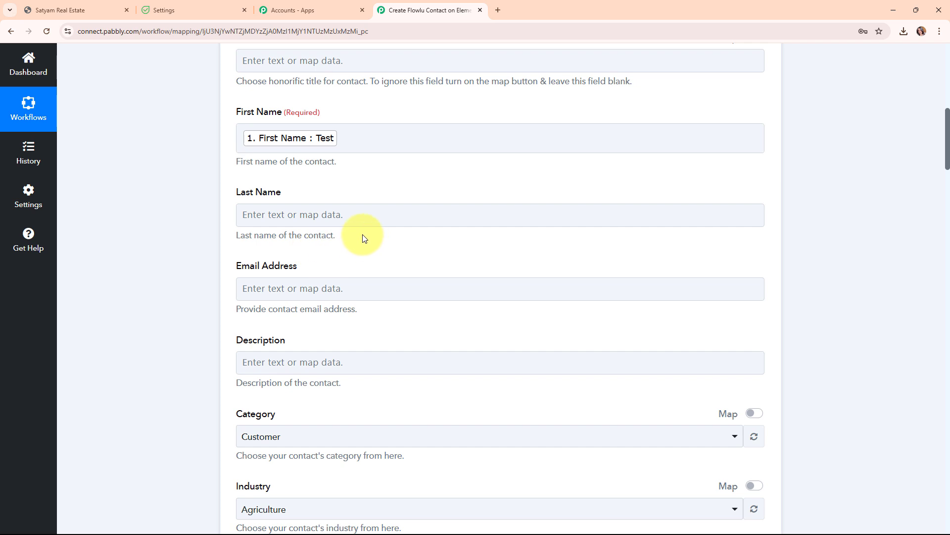
pyautogui.click(345, 223)
pyautogui.click(350, 307)
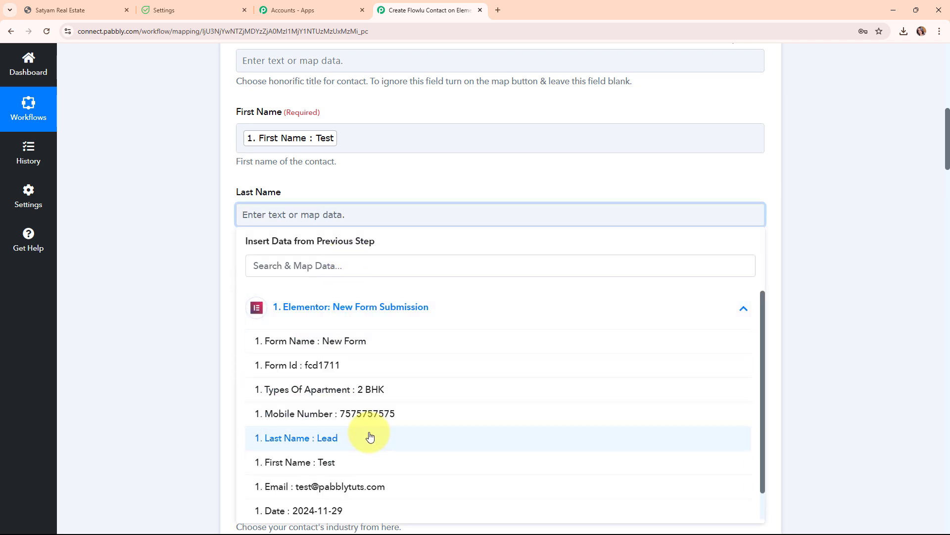
pyautogui.click(369, 437)
pyautogui.click(334, 296)
pyautogui.click(335, 386)
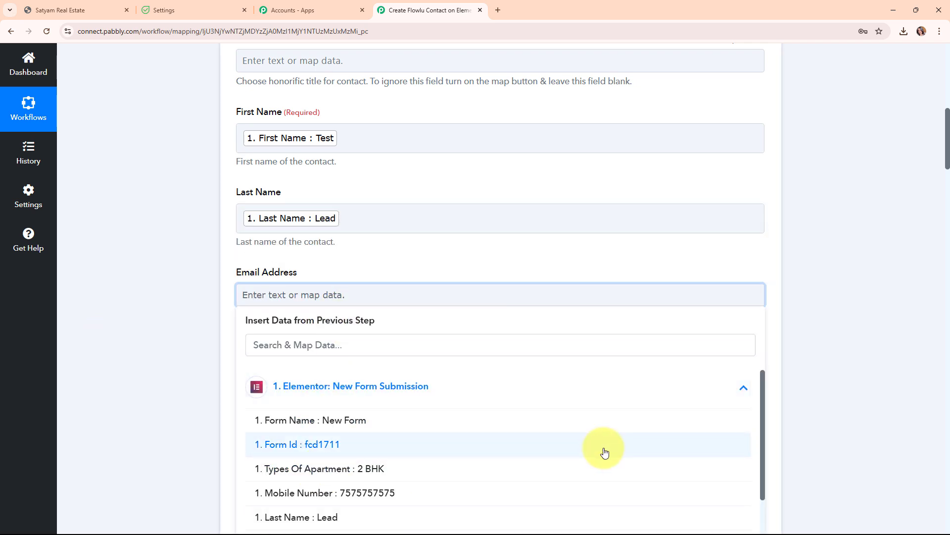
pyautogui.scroll(-2, 605, 452)
pyautogui.click(501, 499)
pyautogui.scroll(-5, 650, 241)
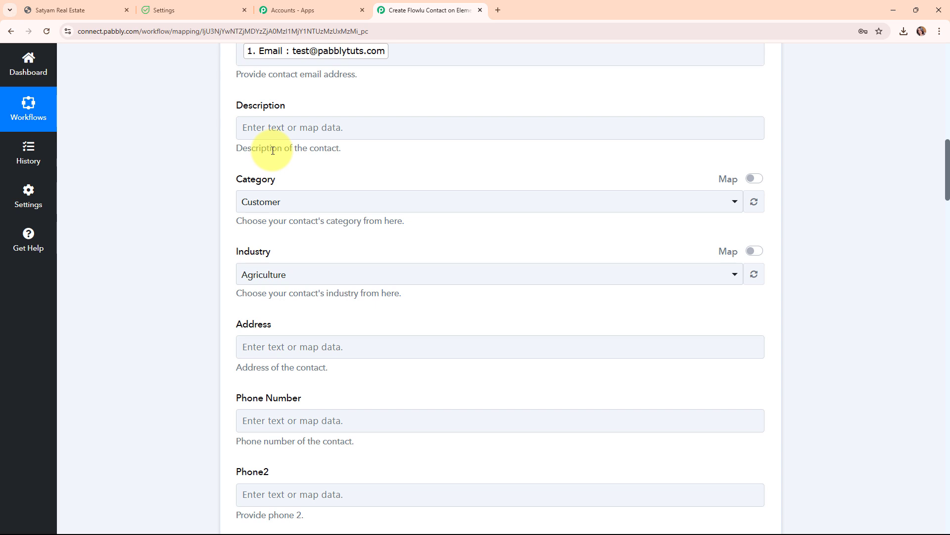
# - Keep Customer as the contact category and set the industry to Consulting
pyautogui.click(336, 197)
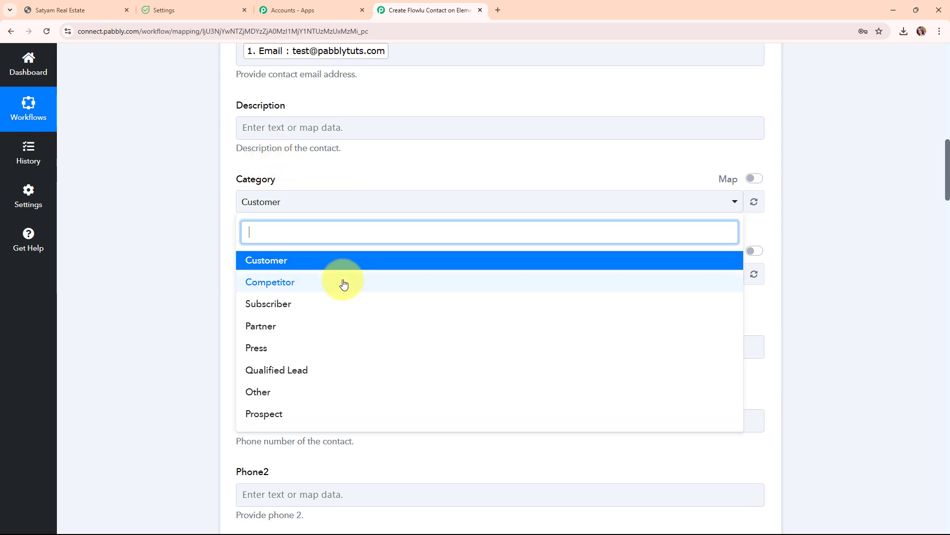
pyautogui.click(342, 265)
pyautogui.scroll(-3, 375, 268)
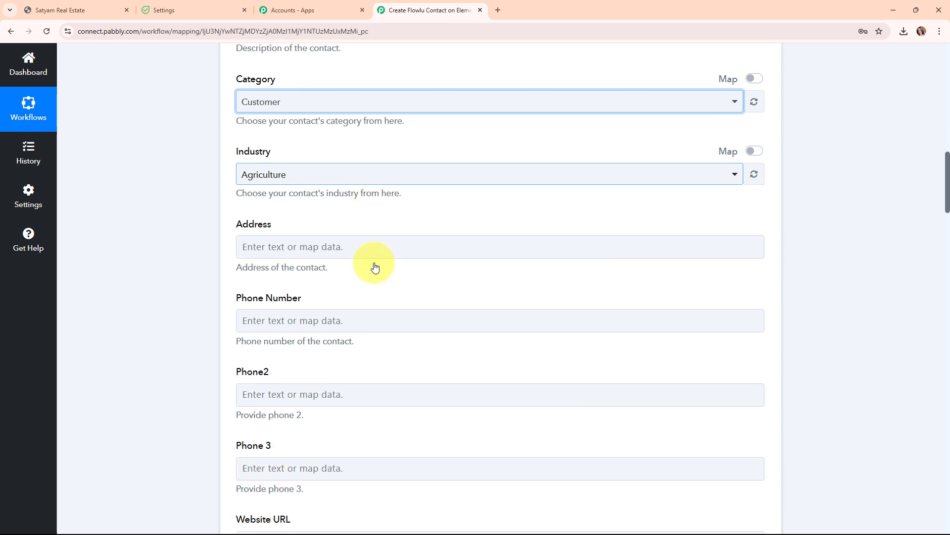
pyautogui.click(316, 130)
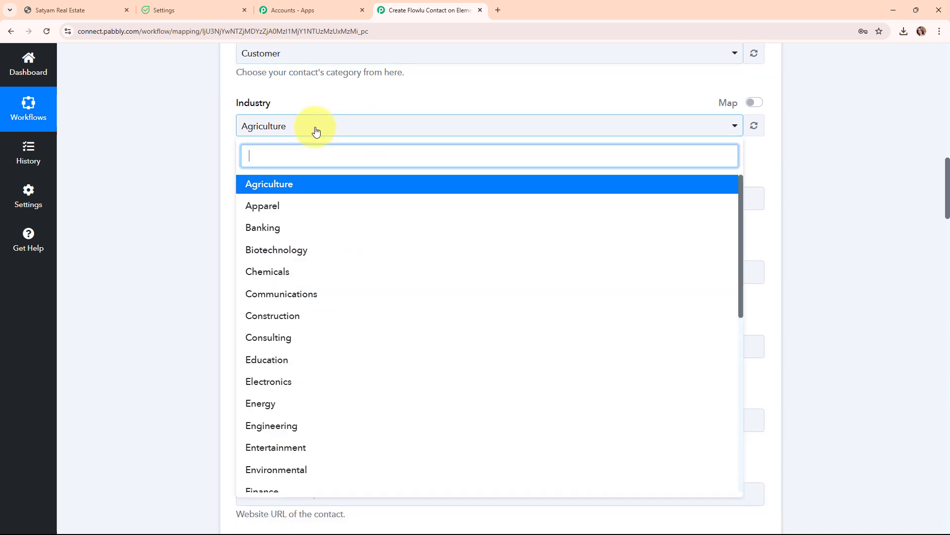
pyautogui.click(328, 337)
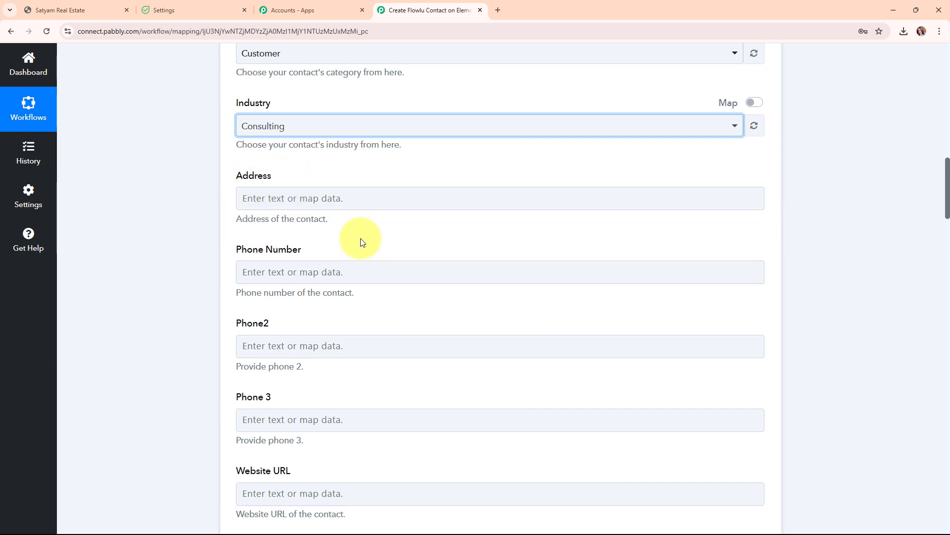
# - Fill the Phone Number field with the form's submitted Mobile Number
pyautogui.scroll(-2, 361, 238)
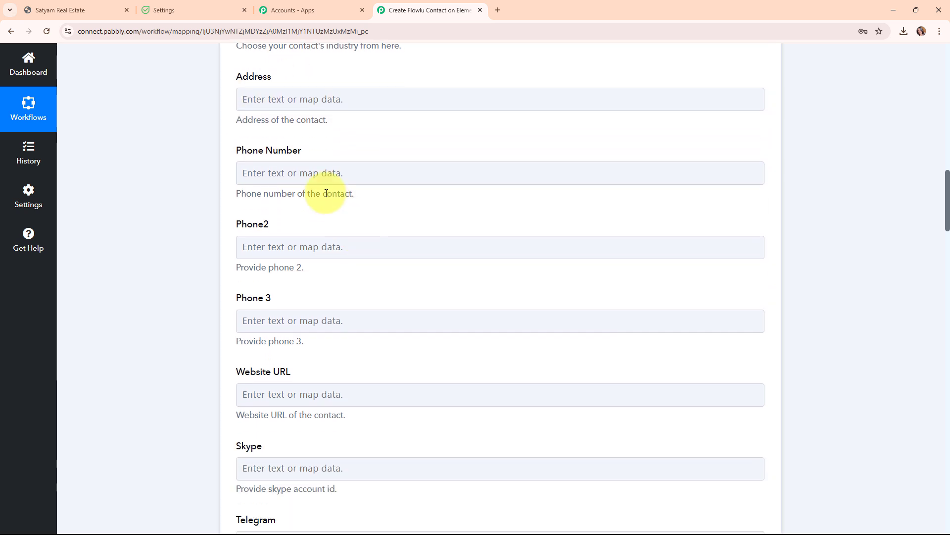
pyautogui.click(271, 172)
pyautogui.click(298, 277)
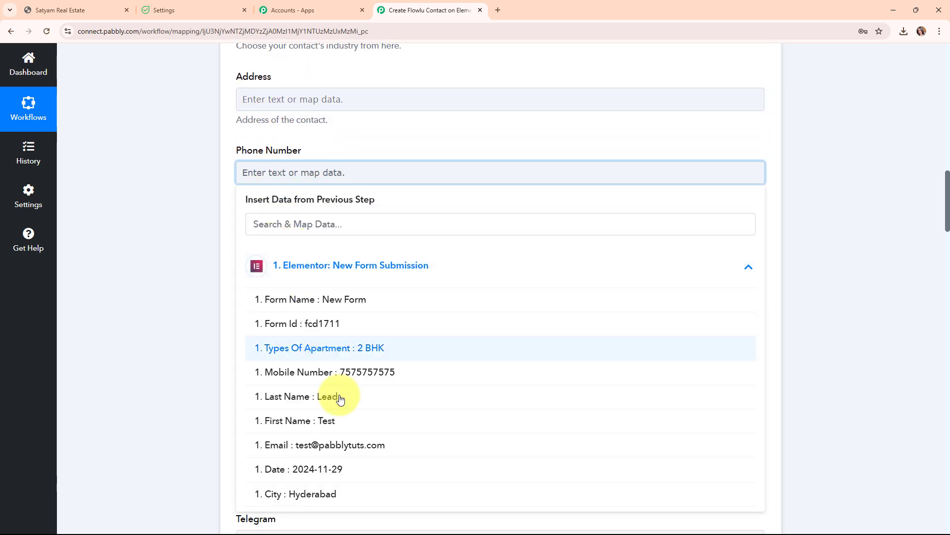
pyautogui.click(354, 375)
pyautogui.click(165, 330)
pyautogui.scroll(-7, 429, 281)
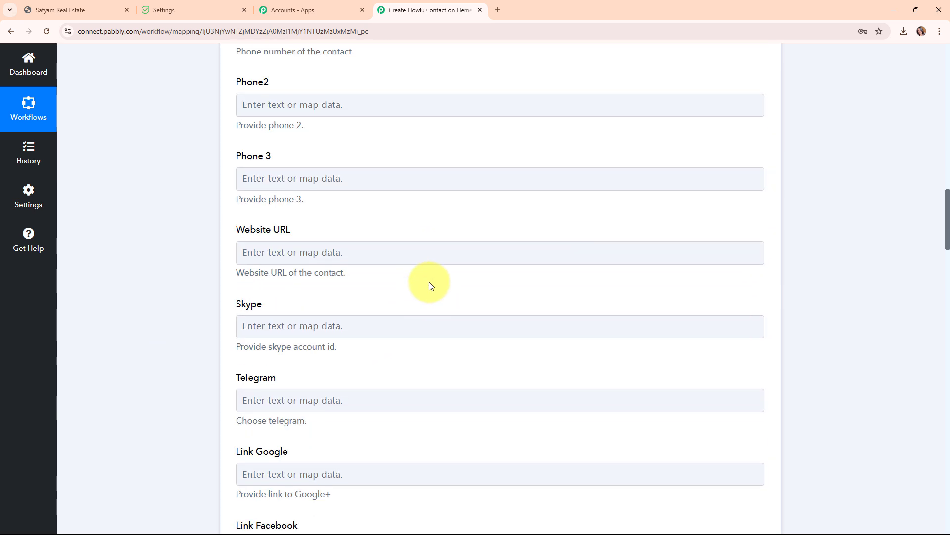
pyautogui.scroll(-15, 423, 283)
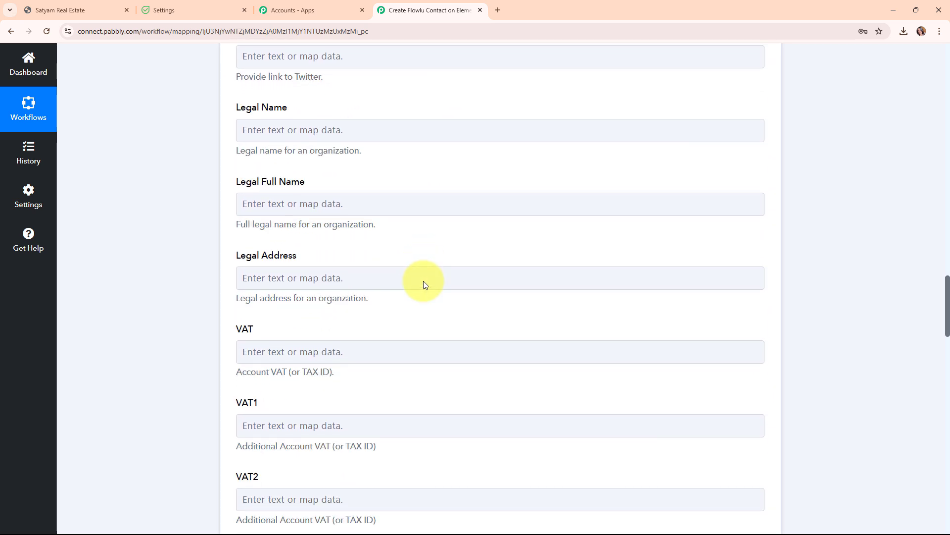
pyautogui.scroll(-15, 425, 283)
pyautogui.scroll(9, 424, 281)
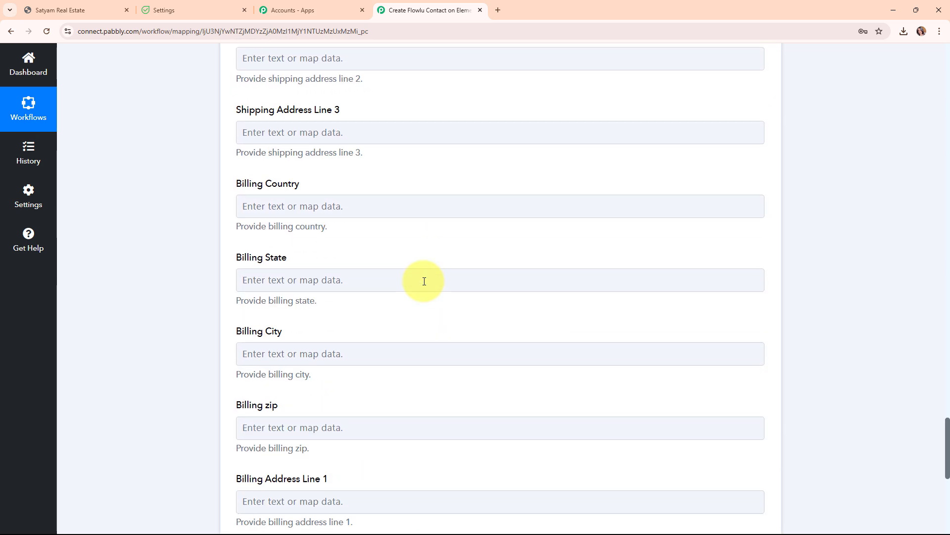
pyautogui.scroll(-10, 424, 281)
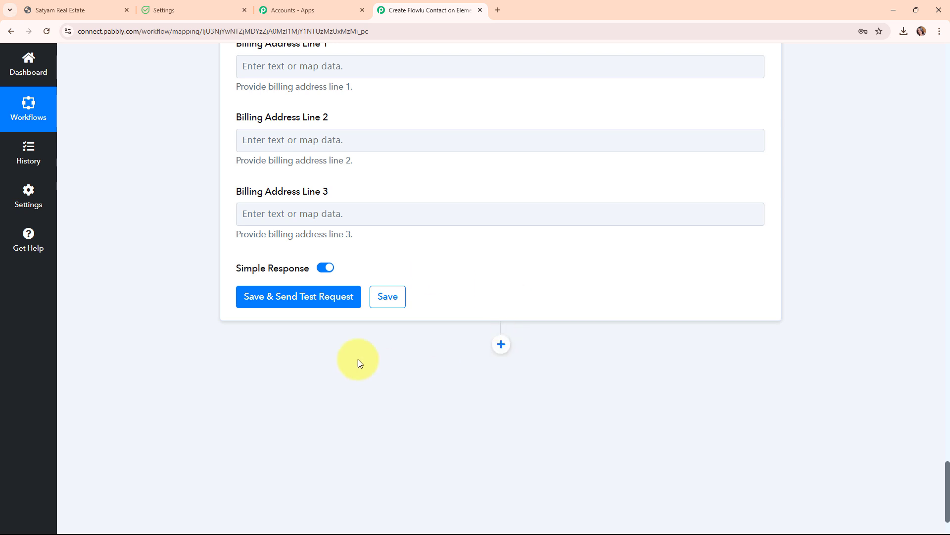
# - Save the Flowlu action and send a test request, confirming response ids 19 and 24
pyautogui.click(309, 297)
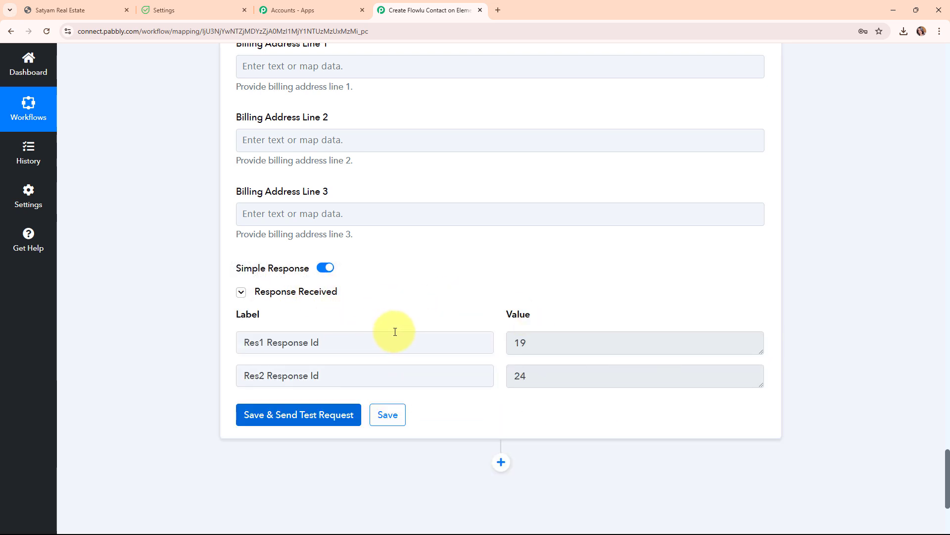
pyautogui.click(525, 342)
pyautogui.doubleClick(525, 379)
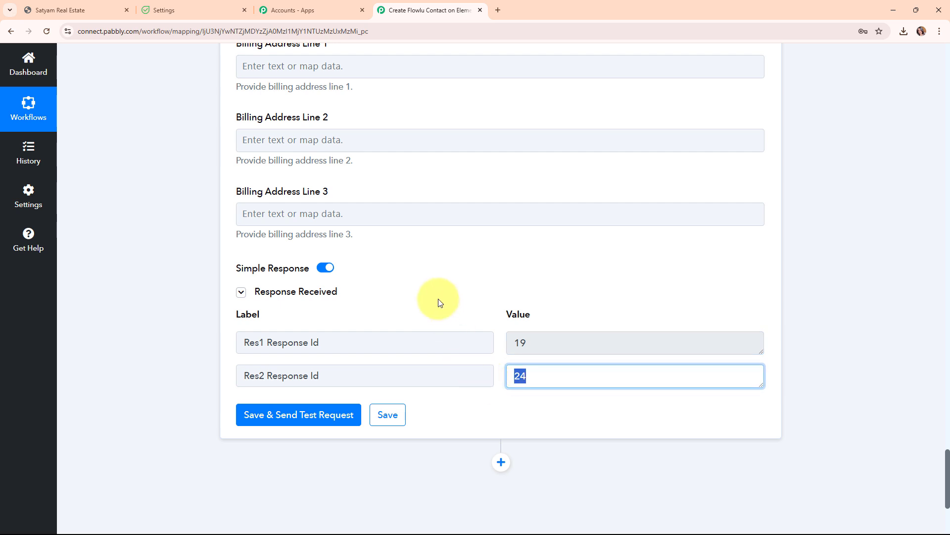
pyautogui.click(448, 303)
# - Collapse the Flowlu contact action step
pyautogui.scroll(9, 727, 280)
pyautogui.scroll(20, 748, 290)
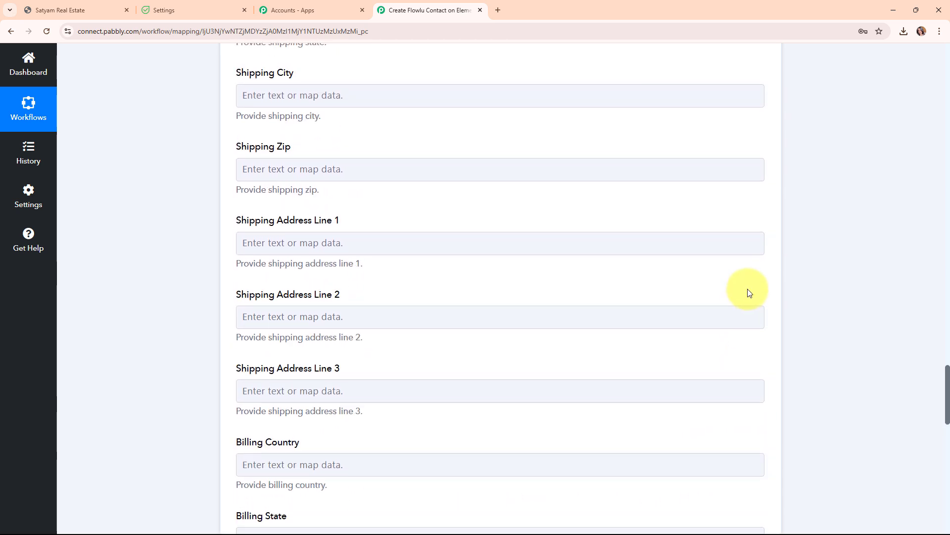
pyautogui.scroll(20, 763, 272)
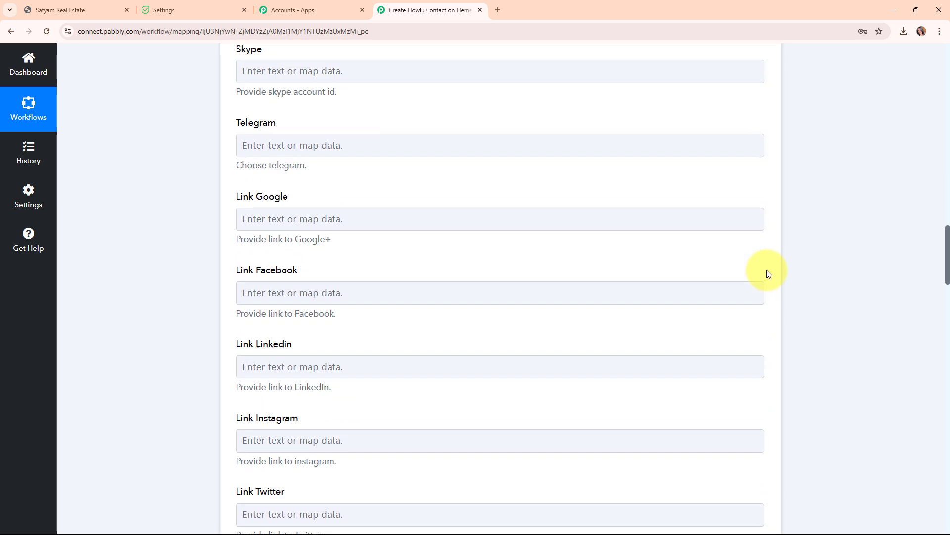
pyautogui.scroll(8, 762, 275)
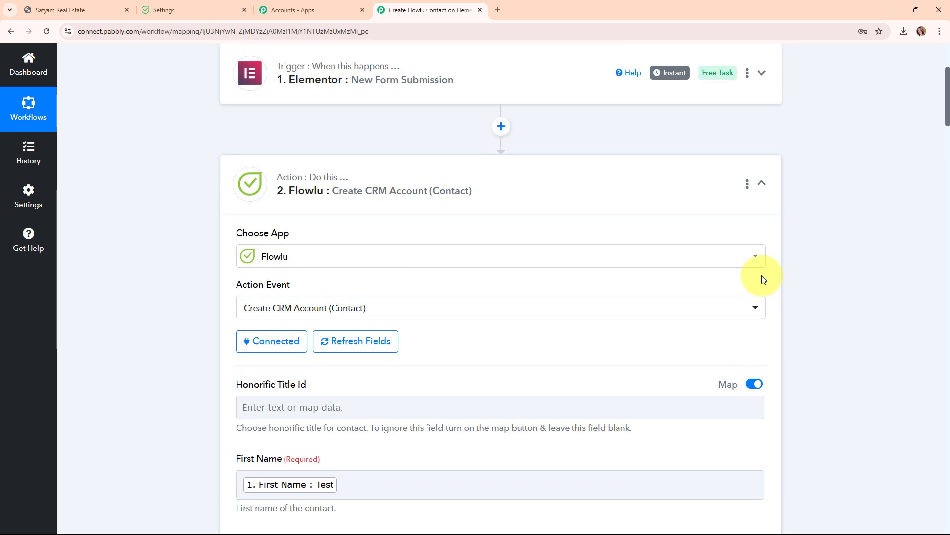
pyautogui.click(762, 187)
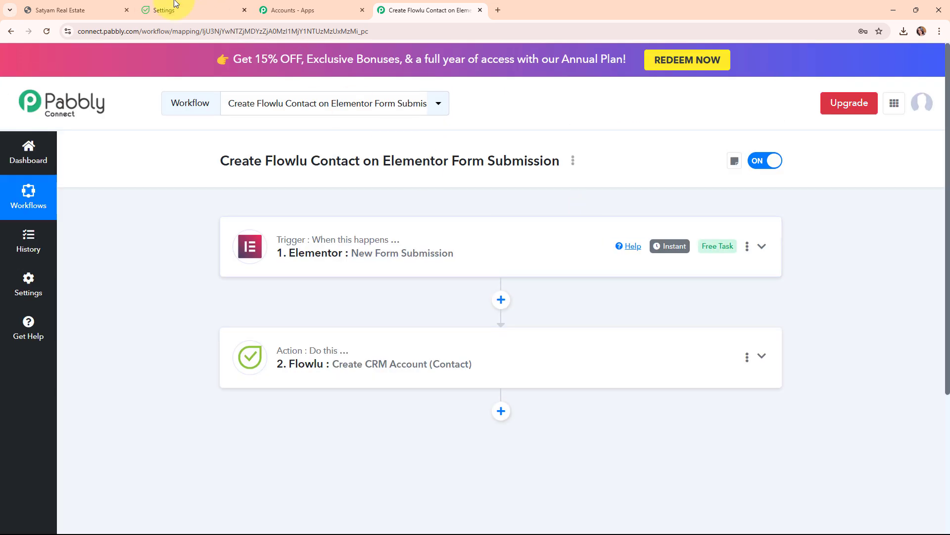
pyautogui.click(169, 10)
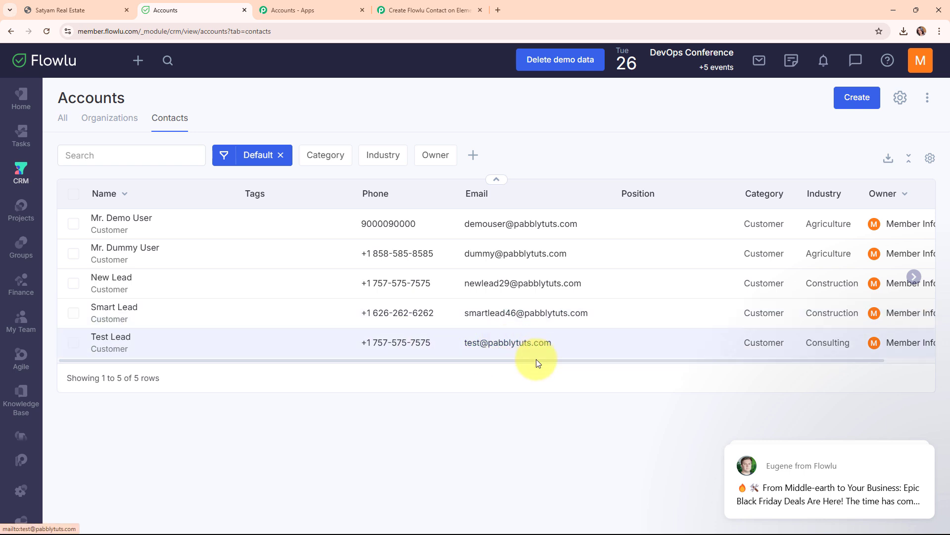
pyautogui.moveTo(528, 362)
pyautogui.mouseDown()
pyautogui.moveTo(609, 369)
pyautogui.moveTo(530, 364)
pyautogui.mouseUp()
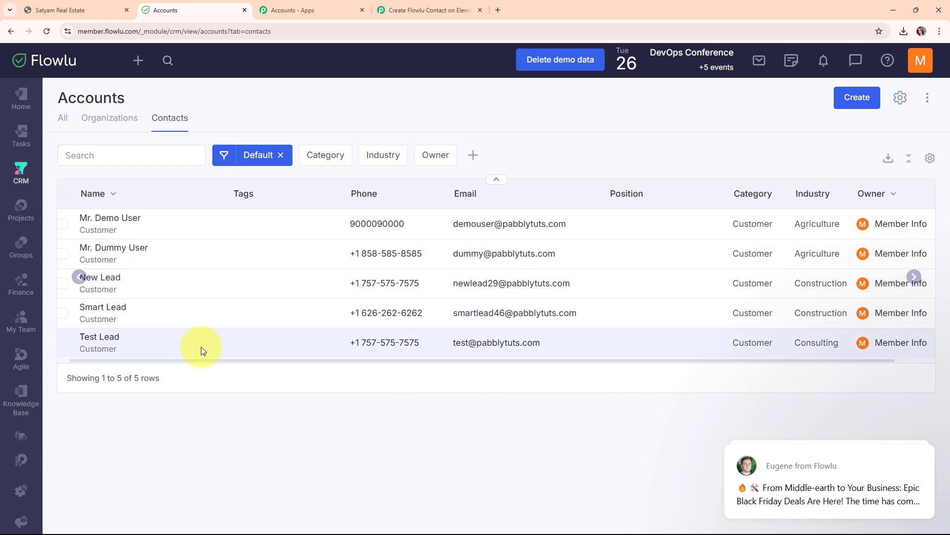
pyautogui.click(443, 7)
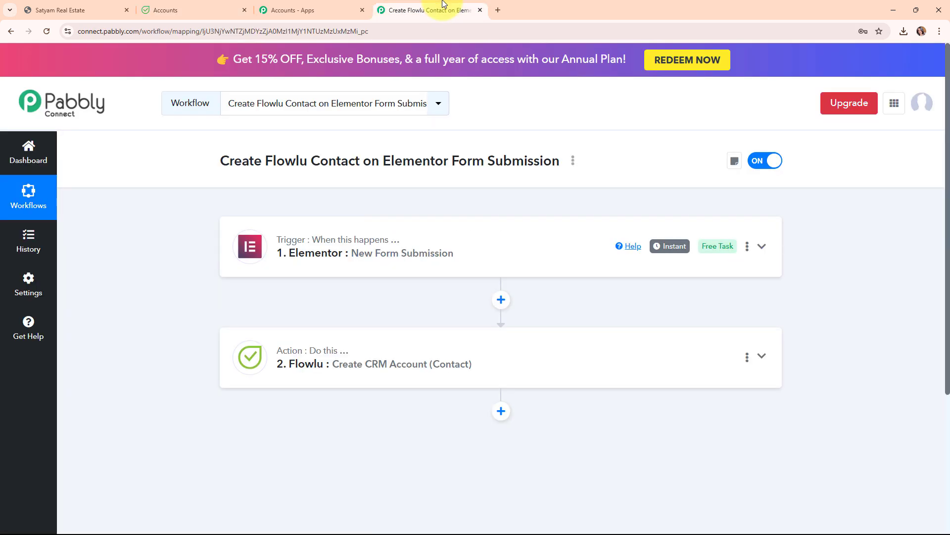